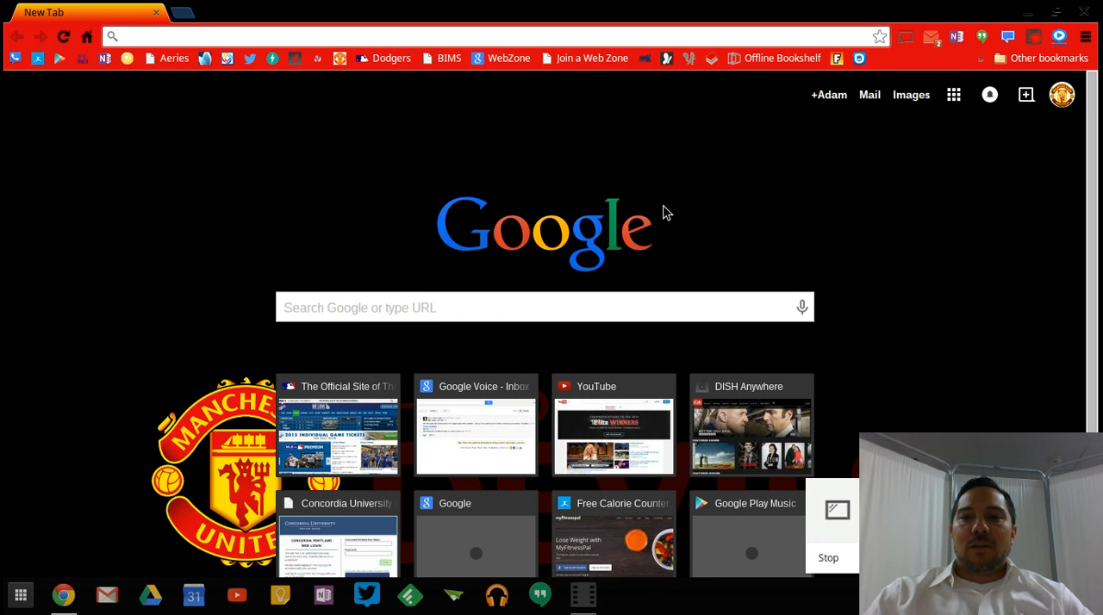
Open Google Drive and create a new blank Google Form.
{"action": "left_click", "coordinate": [951, 98]}
{"action": "left_click", "coordinate": [1016, 256]}
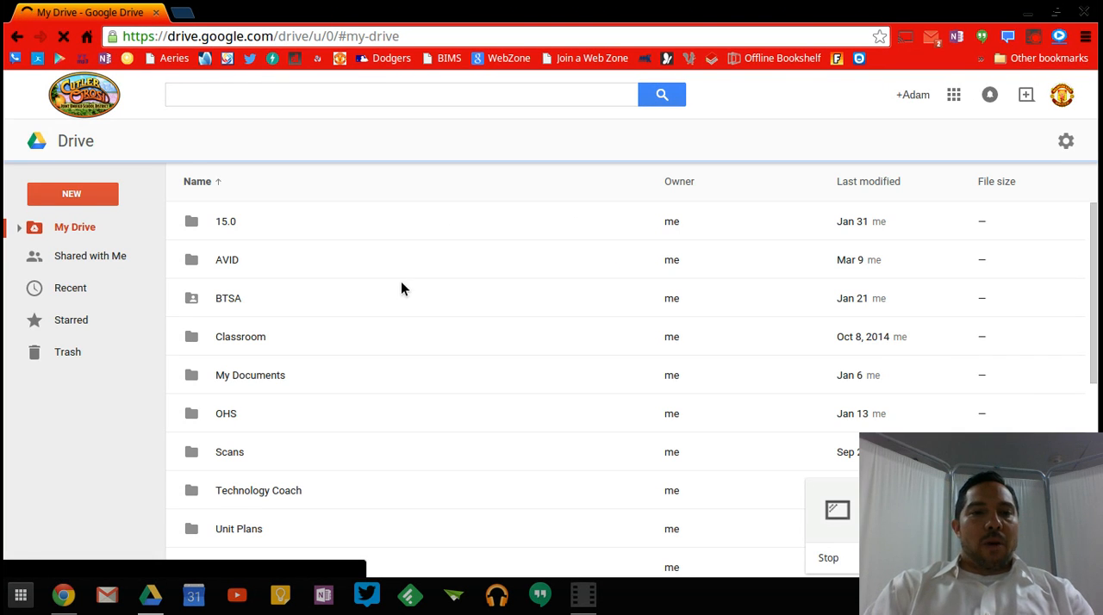
{"action": "left_click", "coordinate": [88, 197]}
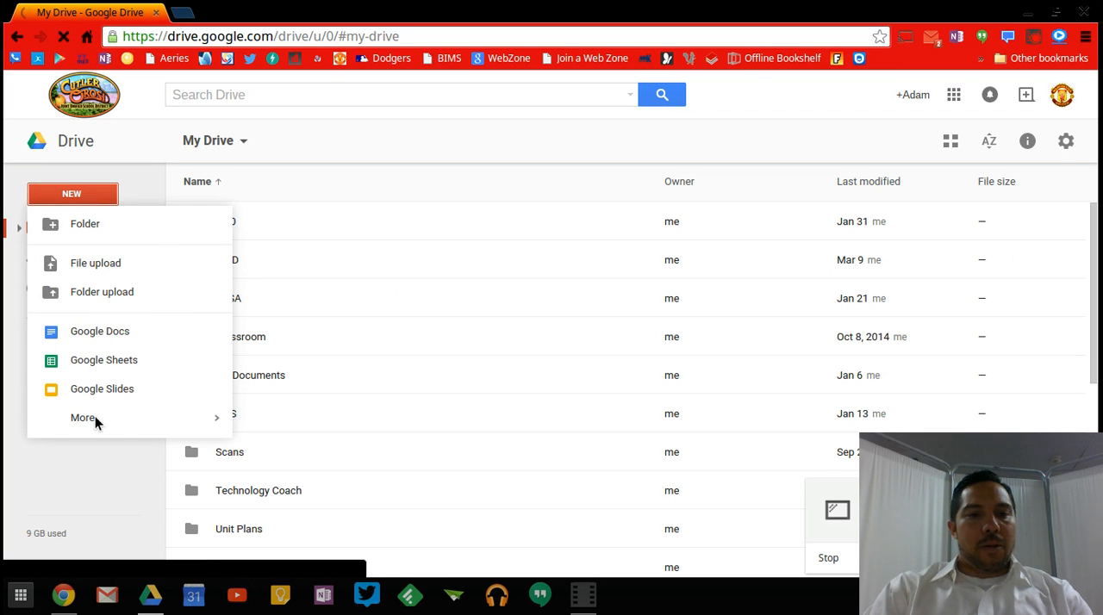
{"action": "mouse_move", "coordinate": [96, 419]}
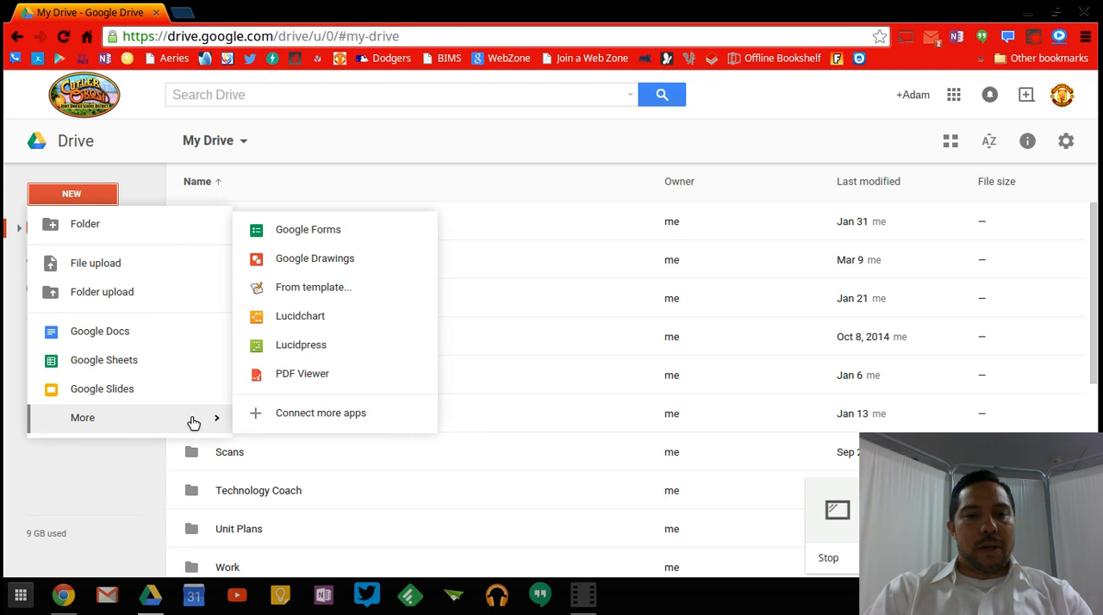
{"action": "left_click", "coordinate": [338, 231]}
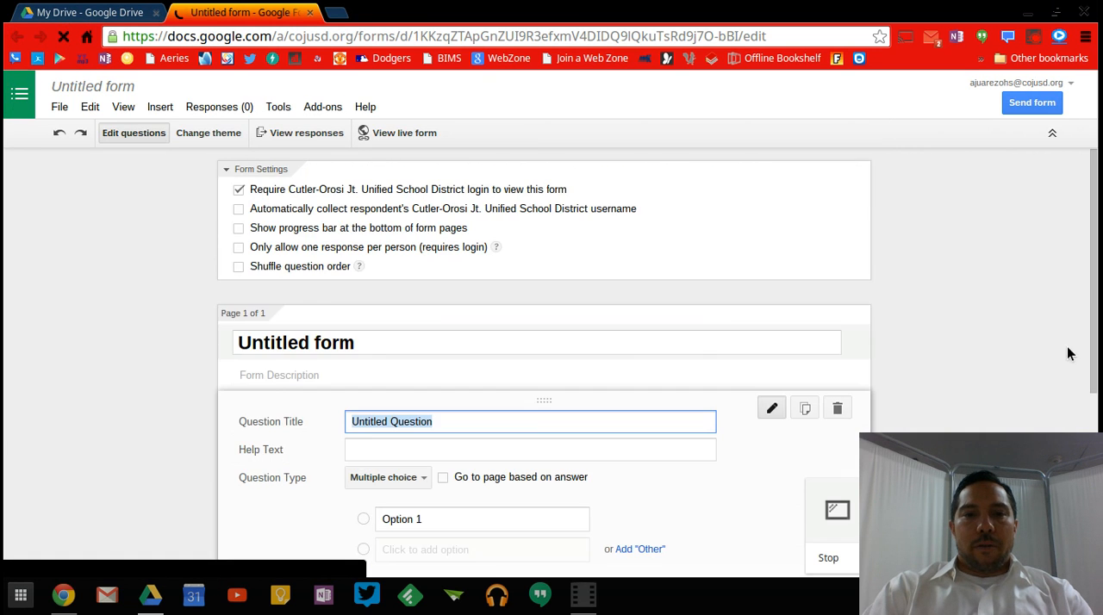
Title the form "My Favorites".
{"action": "left_click", "coordinate": [384, 342]}
{"action": "key", "text": "ctrl+a"}
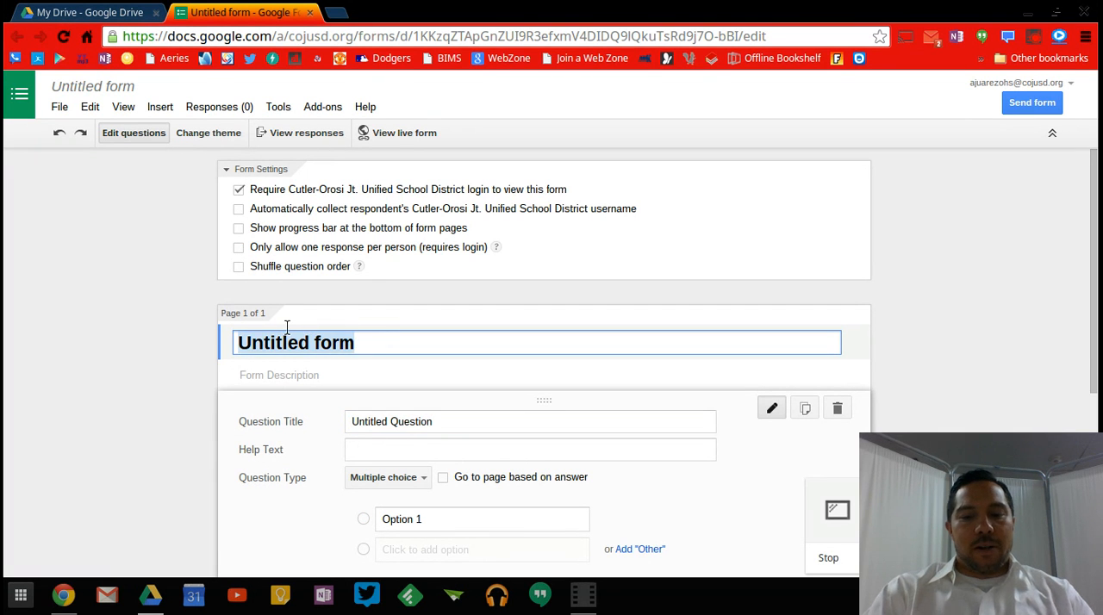
{"action": "type", "text": "My Fa"}
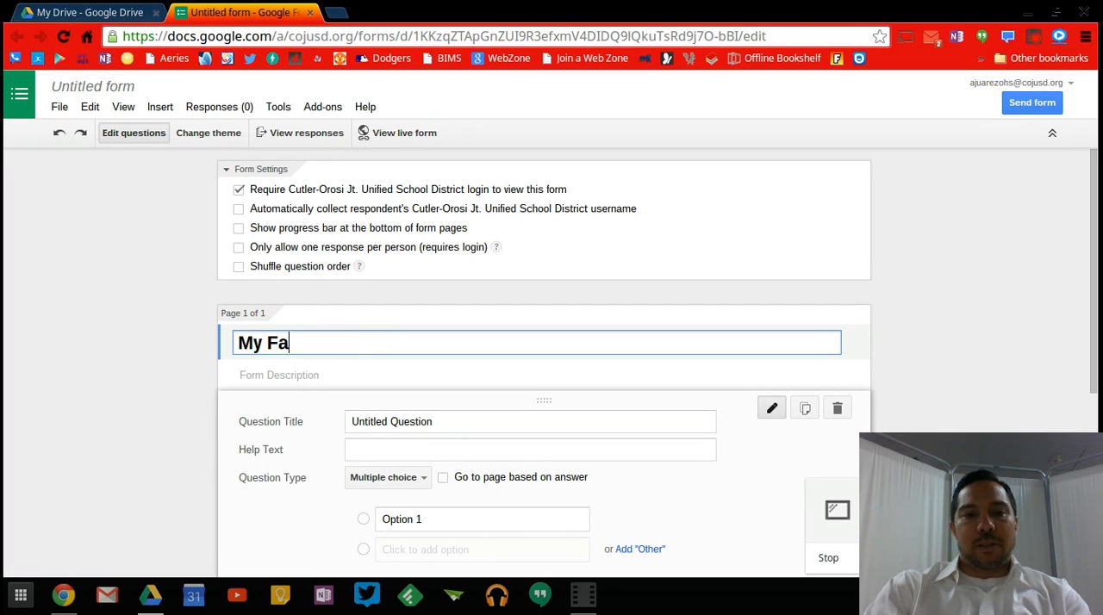
{"action": "type", "text": "vorites"}
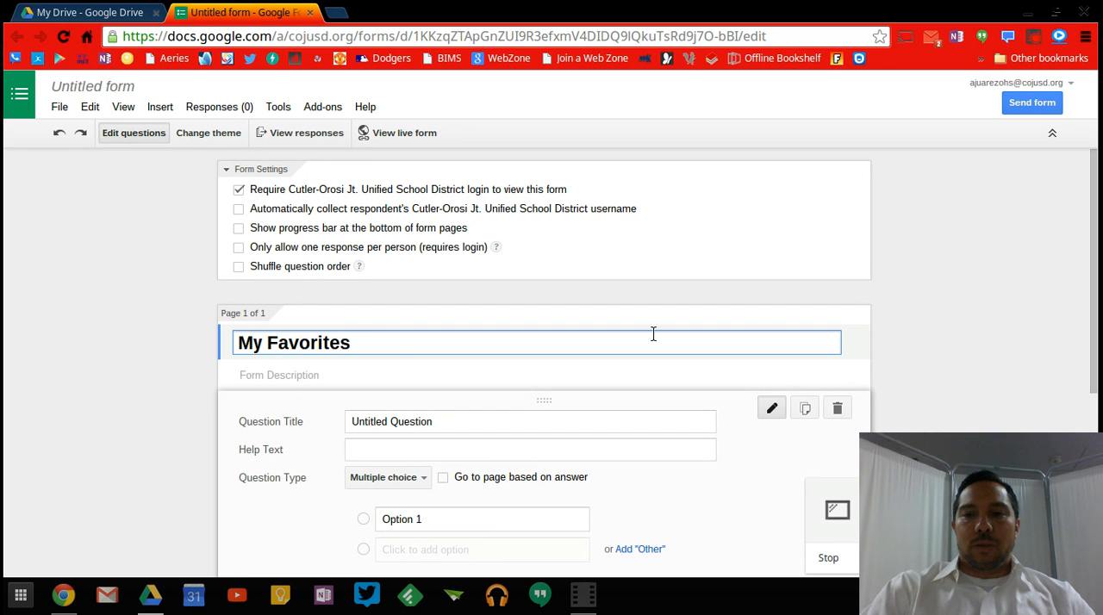
{"action": "left_click", "coordinate": [895, 329]}
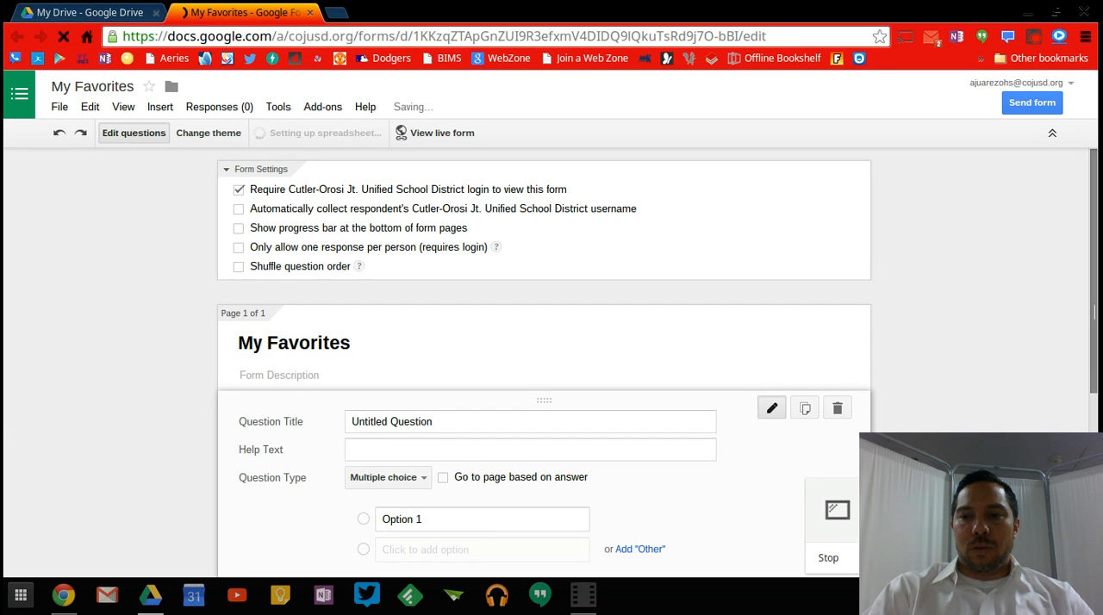
Set the first question's title to "My favorite food".
{"action": "scroll", "coordinate": [1093, 343], "scroll_direction": "down", "scroll_amount": 1}
{"action": "scroll", "coordinate": [1093, 344], "scroll_direction": "down", "scroll_amount": 1}
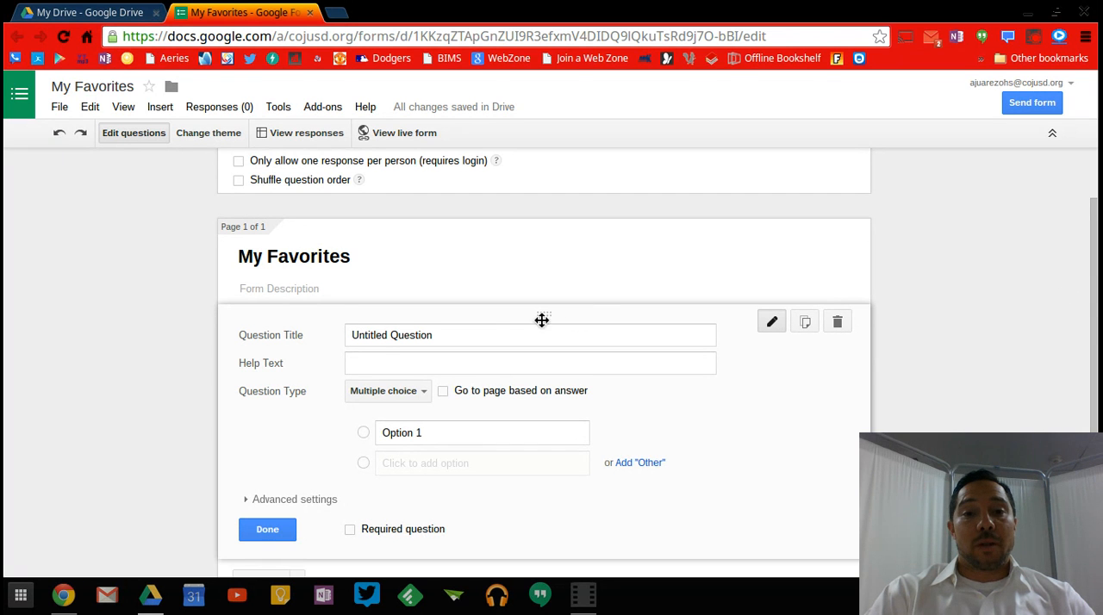
{"action": "scroll", "coordinate": [517, 322], "scroll_direction": "up", "scroll_amount": 1}
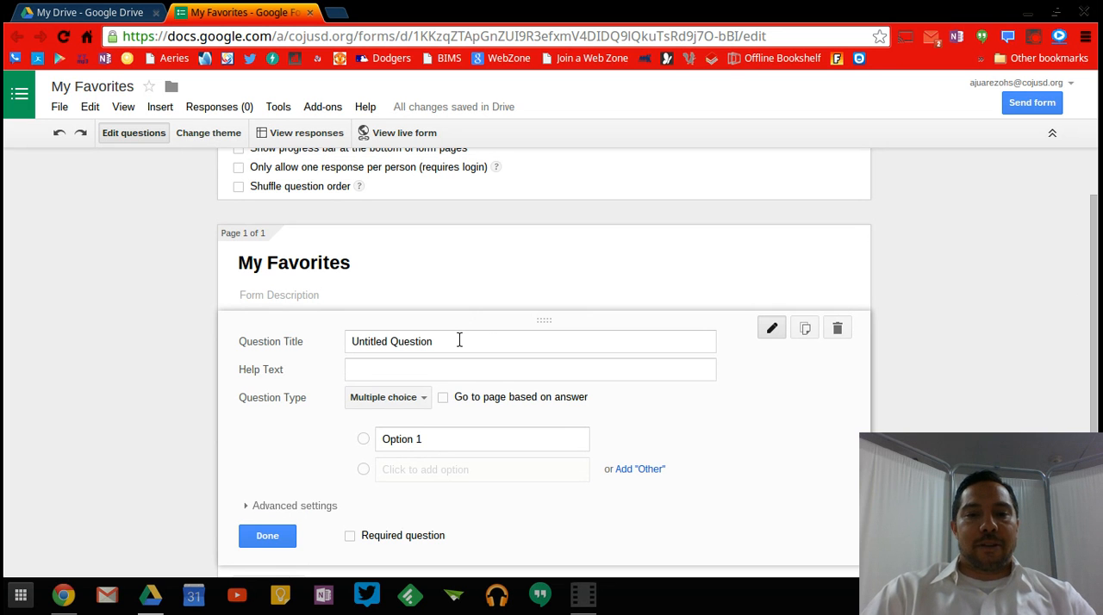
{"action": "left_click", "coordinate": [459, 341]}
{"action": "left_click_drag", "start_coordinate": [459, 340], "coordinate": [330, 340]}
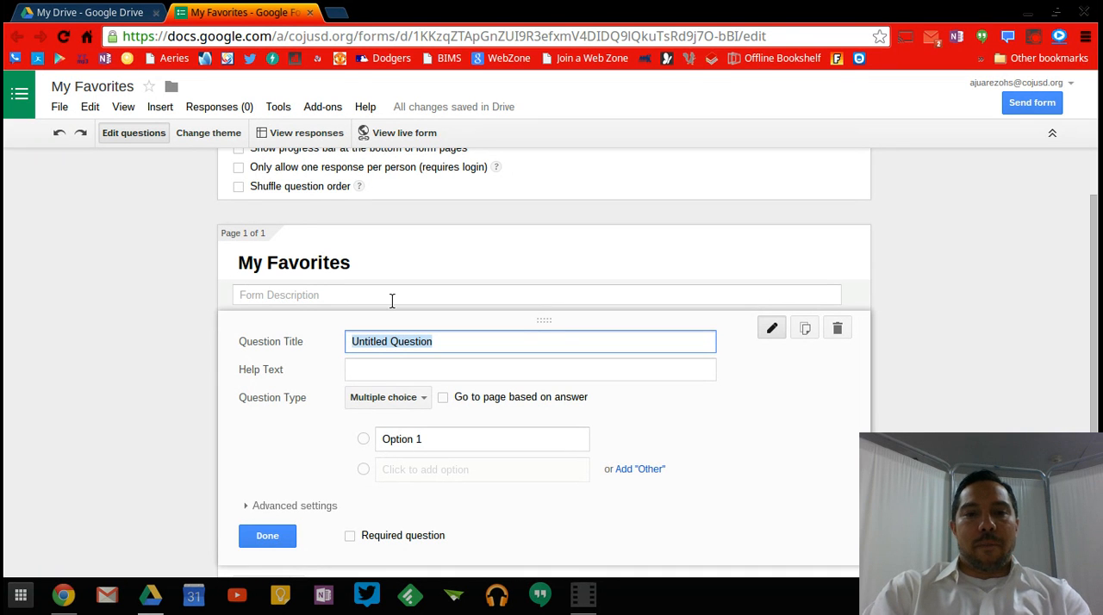
{"action": "type", "text": "My fav"}
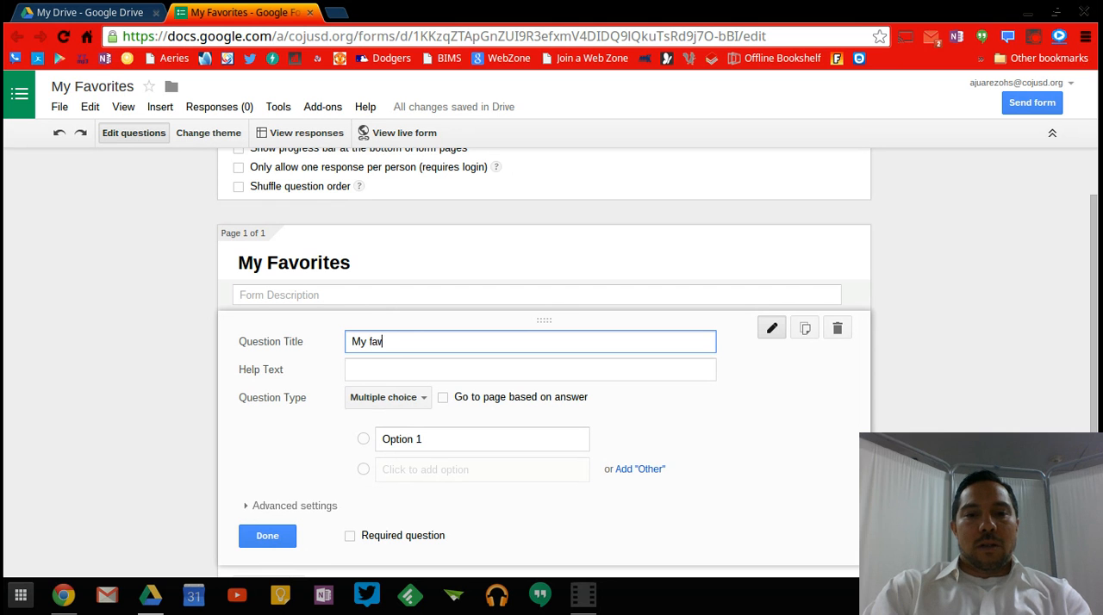
{"action": "type", "text": "orite food"}
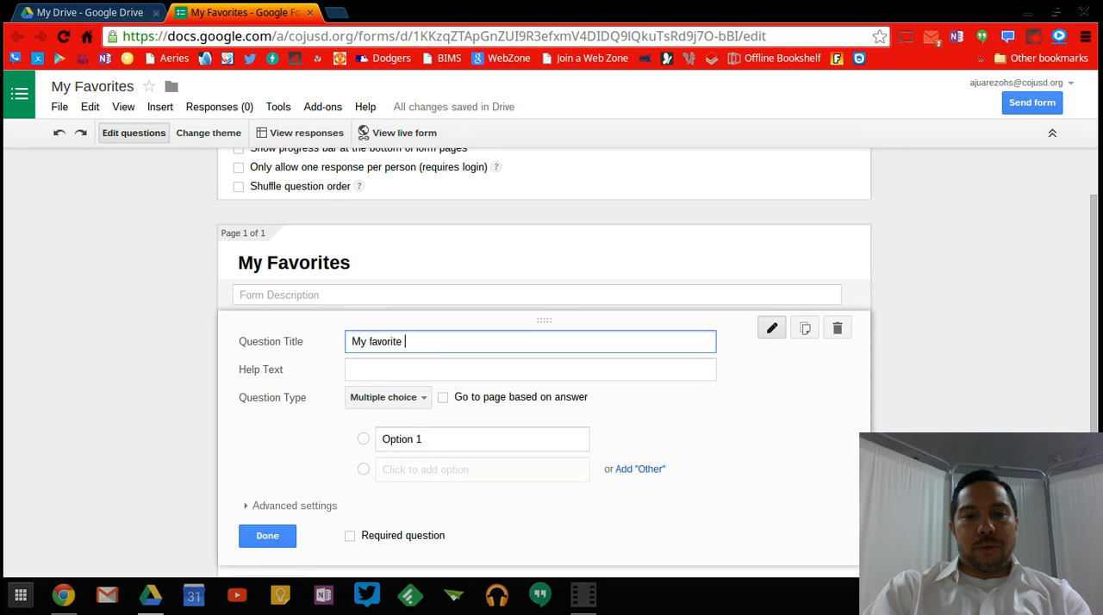
Make the favorite food question a required Paragraph text question and finish editing it.
{"action": "left_click", "coordinate": [406, 398]}
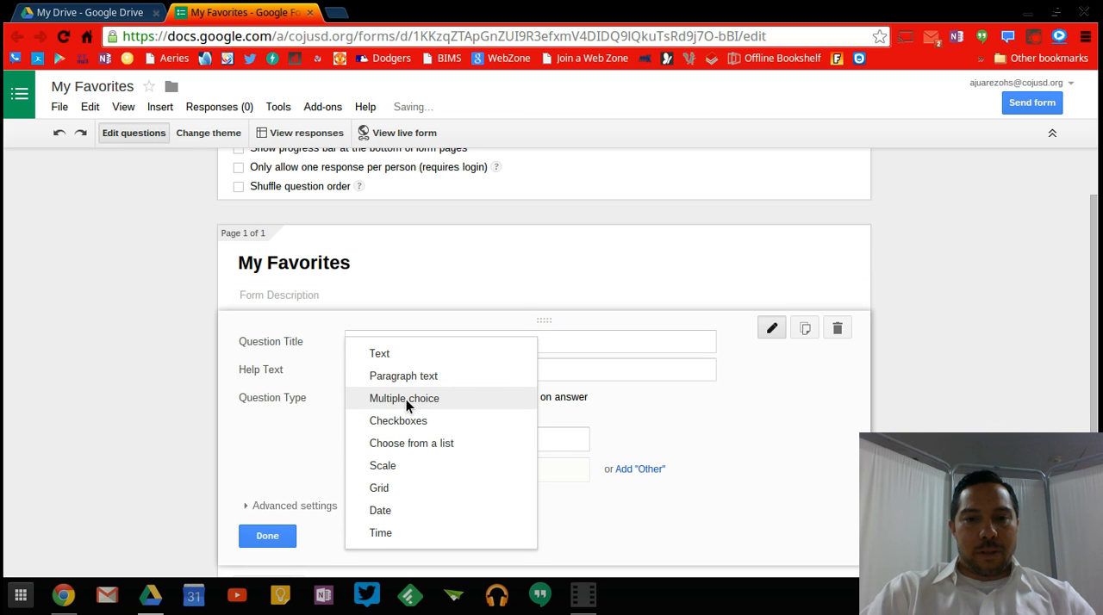
{"action": "left_click", "coordinate": [416, 383]}
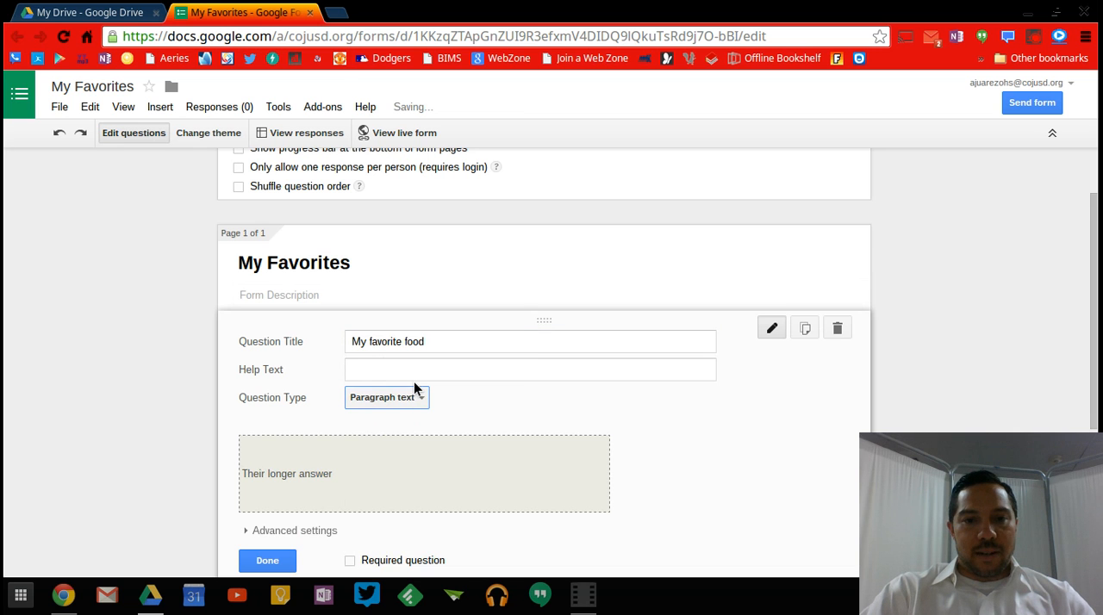
{"action": "left_click", "coordinate": [351, 540]}
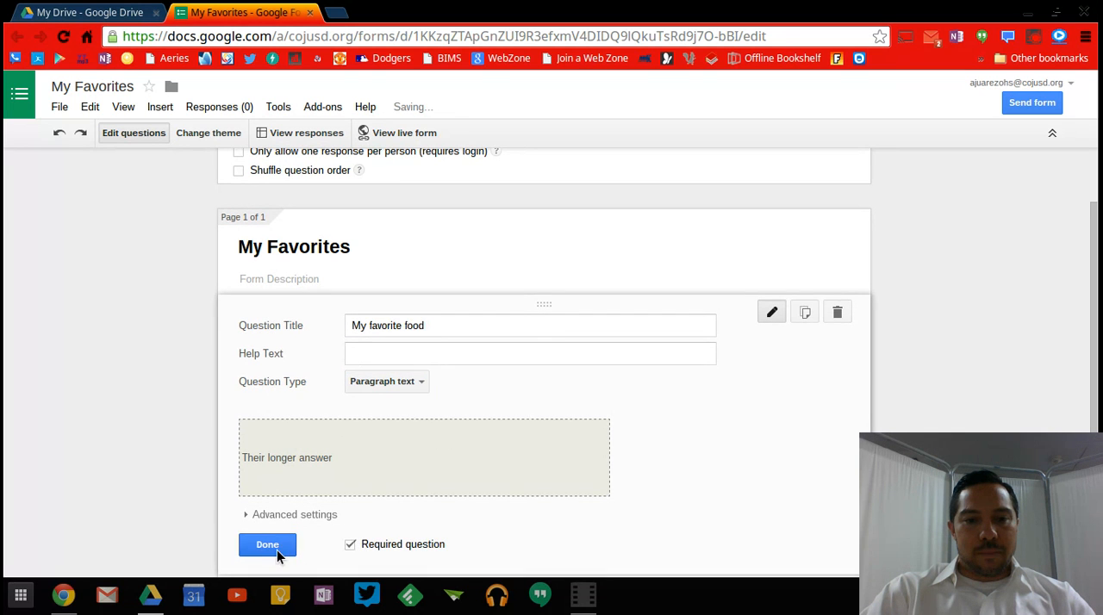
{"action": "left_click", "coordinate": [276, 549]}
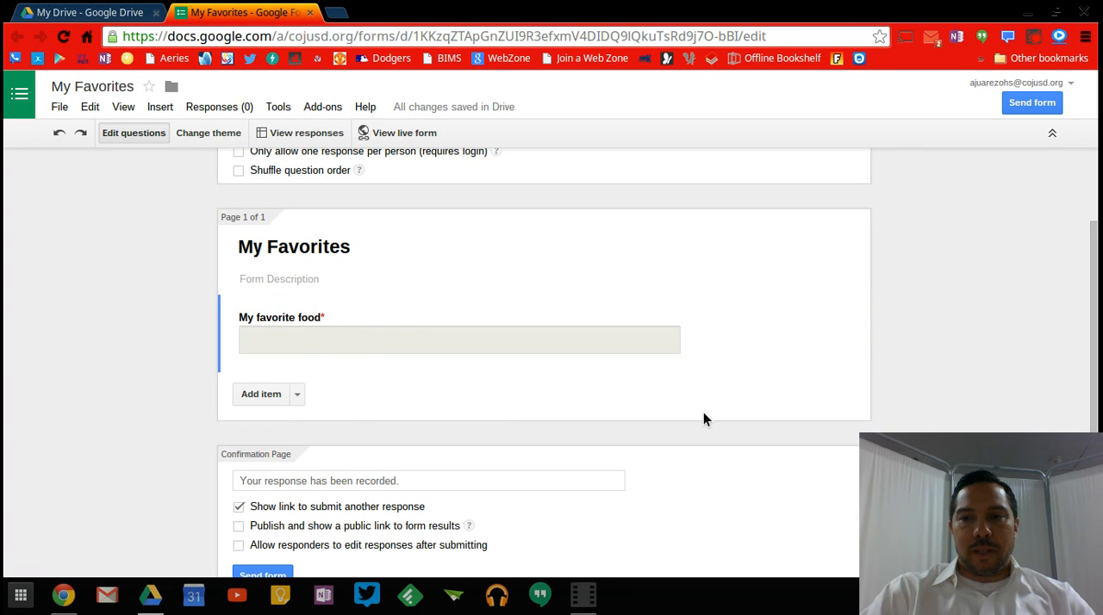
Add a second question titled "My favorite type of music".
{"action": "scroll", "coordinate": [1094, 297], "scroll_direction": "down", "scroll_amount": 2}
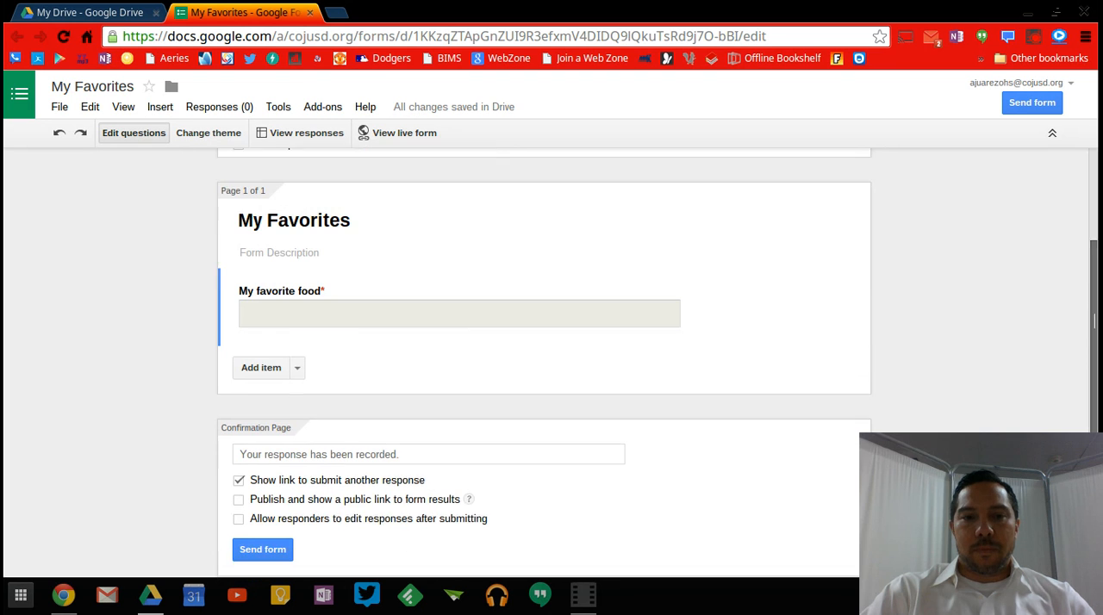
{"action": "left_click", "coordinate": [281, 360]}
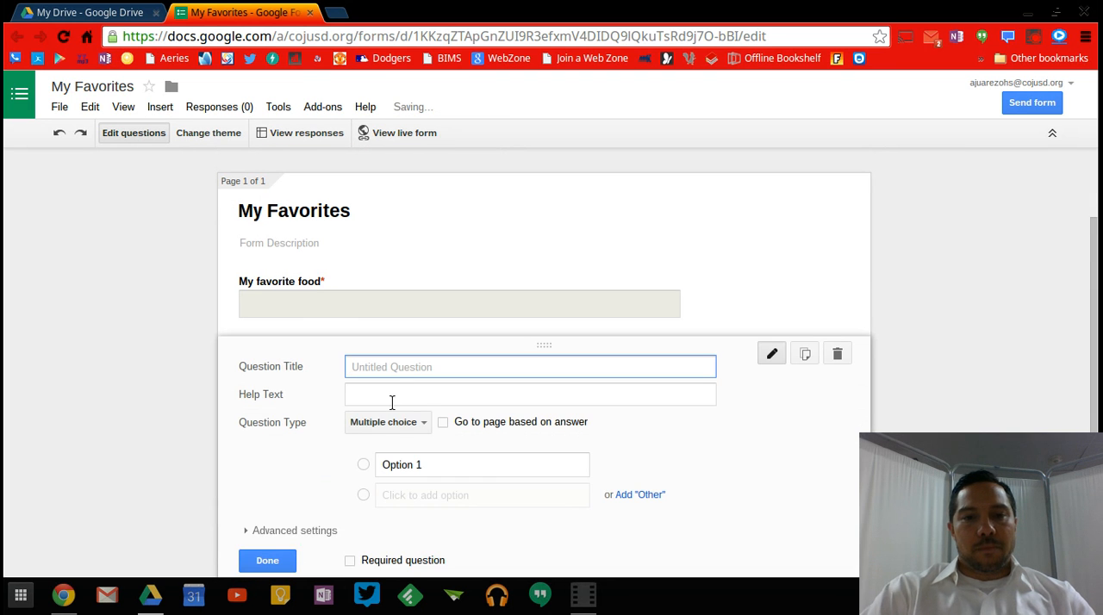
{"action": "type", "text": "M"}
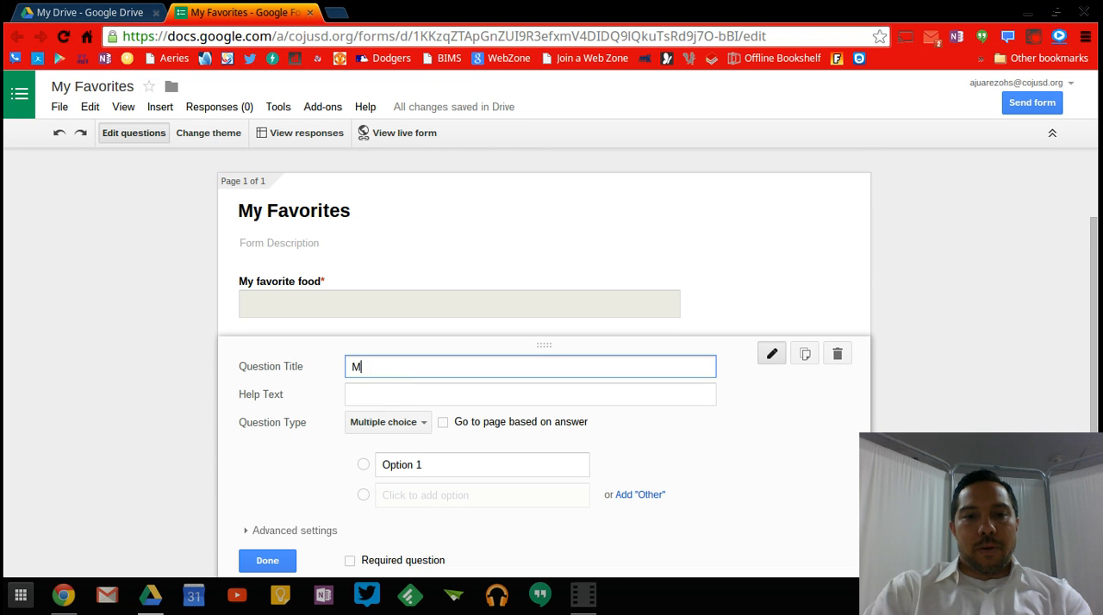
{"action": "type", "text": "y favorite music"}
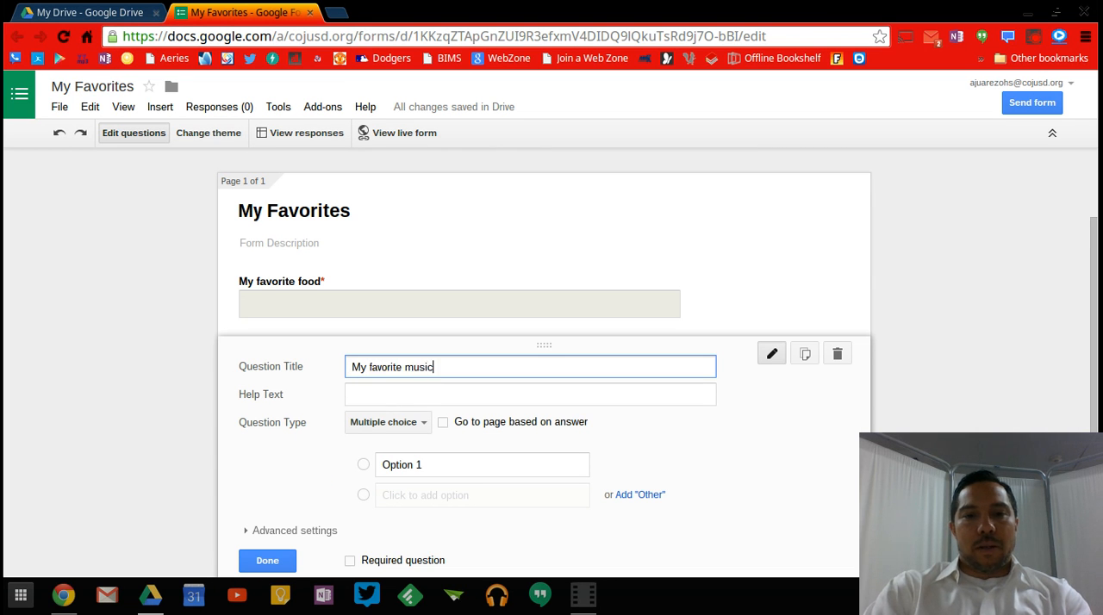
{"action": "key", "text": "BackSpace"}
{"action": "key", "text": "BackSpace"}
{"action": "key", "text": "BackSpace"}
{"action": "key", "text": "BackSpace"}
{"action": "key", "text": "BackSpace"}
{"action": "type", "text": "type of music"}
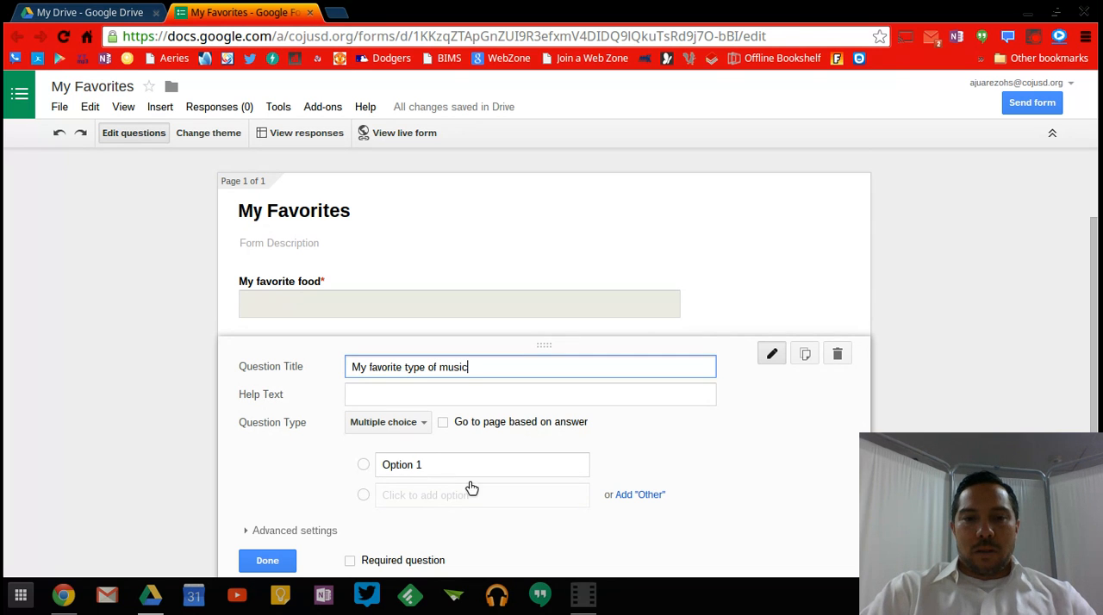
Make the music question a required Paragraph text question and finish editing it.
{"action": "left_click", "coordinate": [400, 426]}
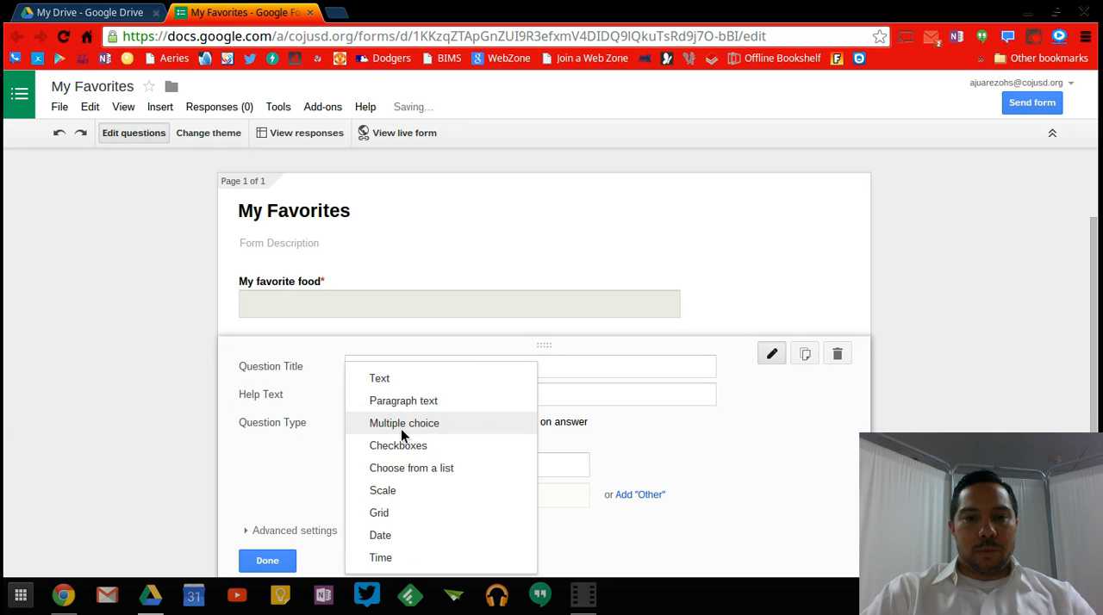
{"action": "left_click", "coordinate": [405, 402]}
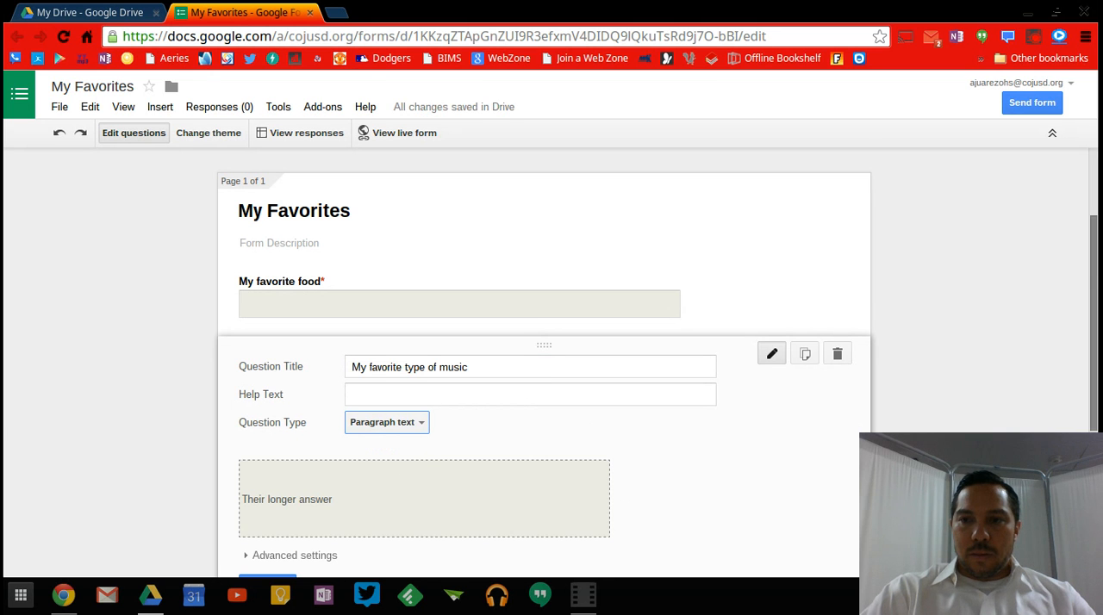
{"action": "scroll", "coordinate": [526, 465], "scroll_direction": "down", "scroll_amount": 3}
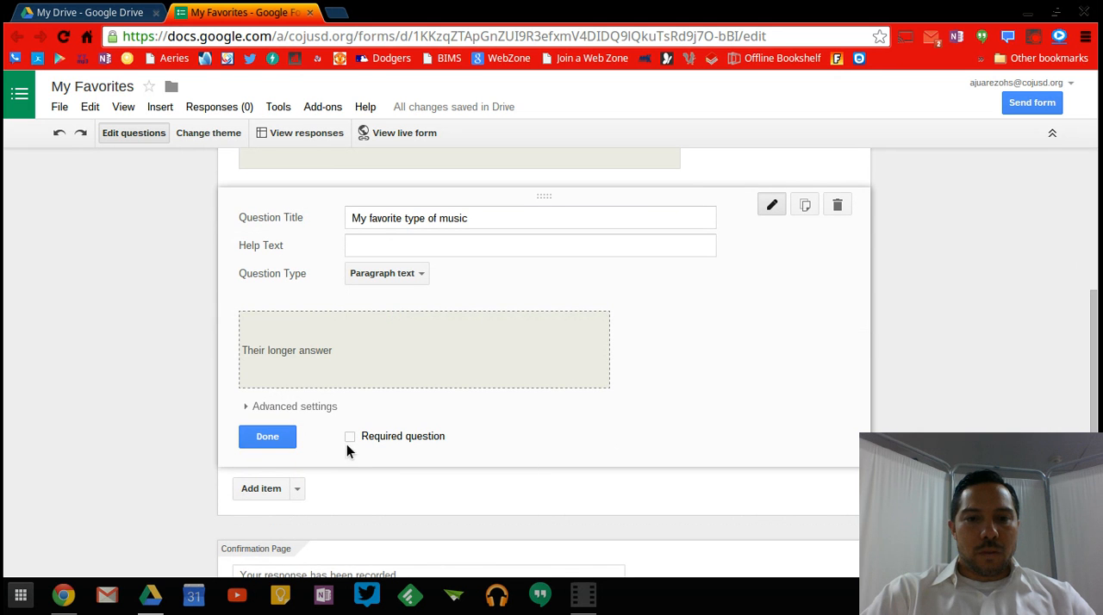
{"action": "left_click", "coordinate": [350, 437]}
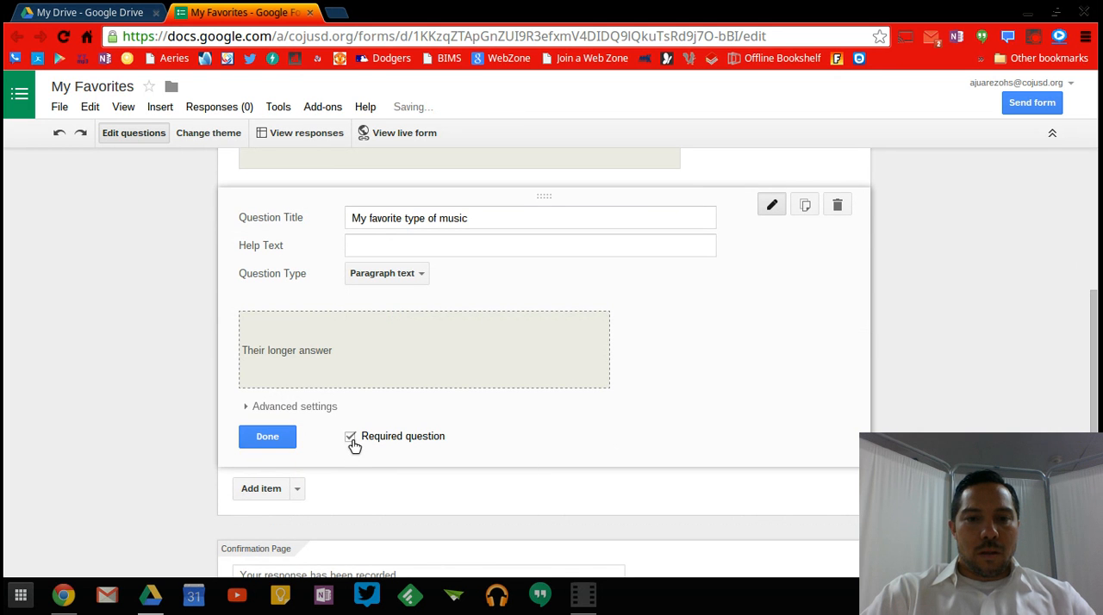
{"action": "left_click", "coordinate": [267, 436]}
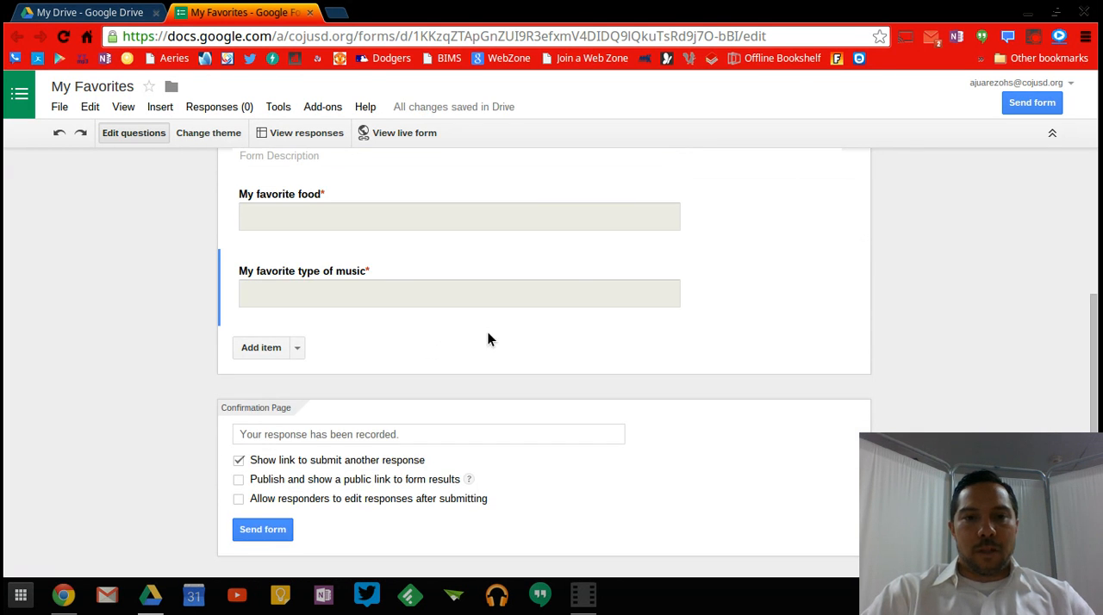
Add a third question titled "My favorite sports teams".
{"action": "left_click", "coordinate": [261, 350]}
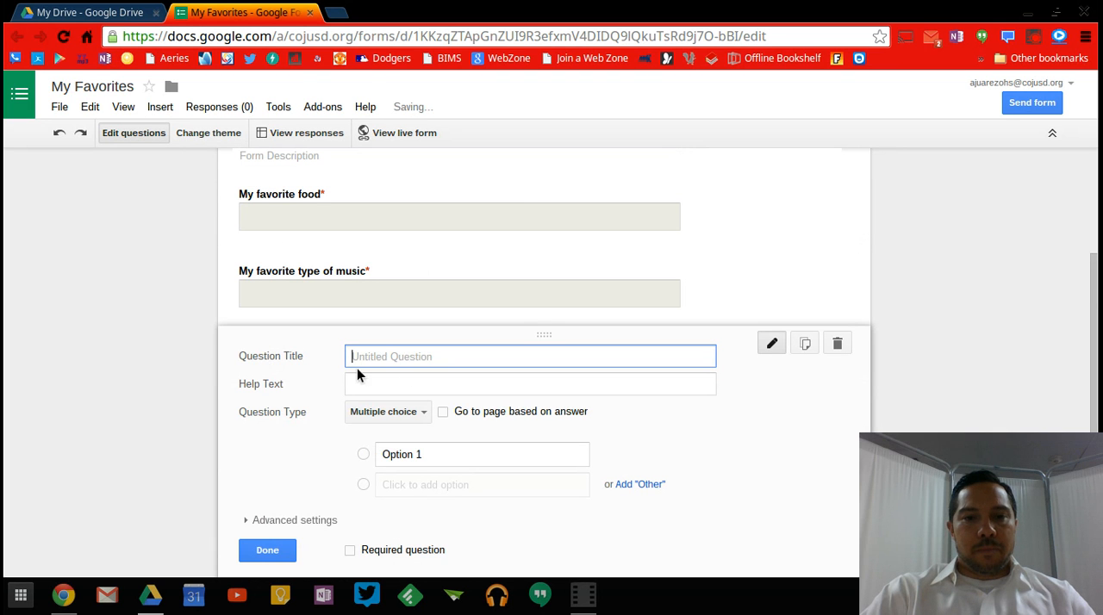
{"action": "type", "text": "My faco"}
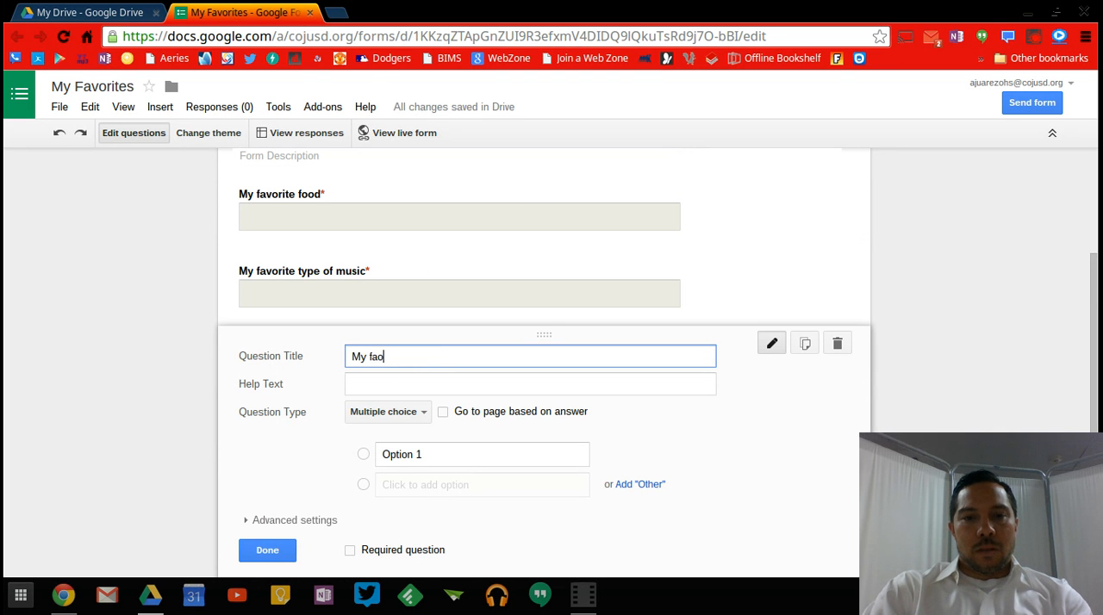
{"action": "type", "text": "vorite sports teams"}
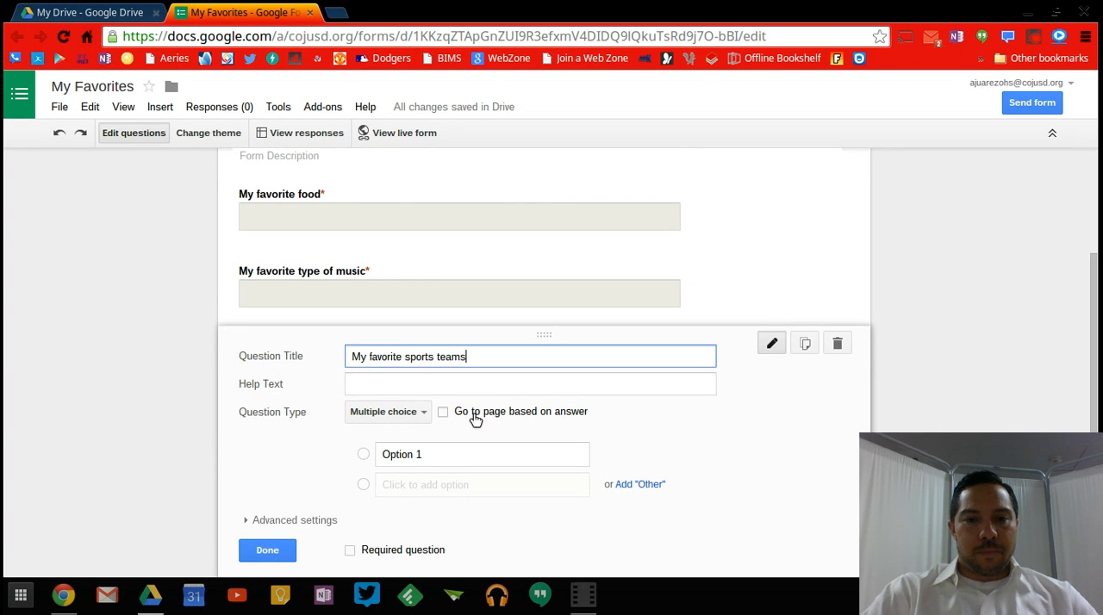
Make the sports teams question a required Paragraph text question and finish editing it.
{"action": "left_click", "coordinate": [402, 415]}
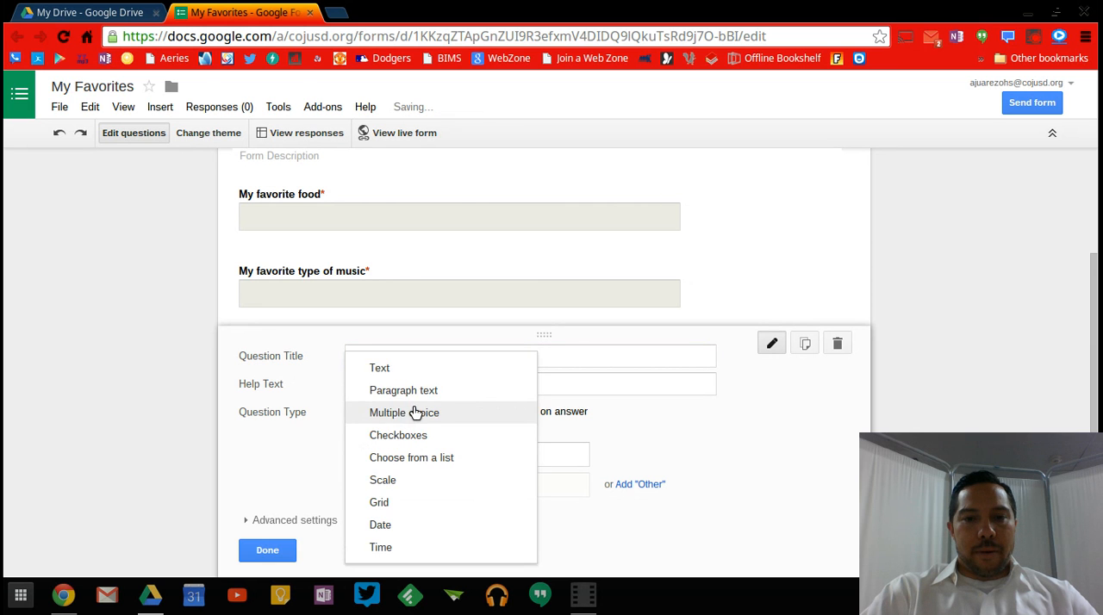
{"action": "left_click", "coordinate": [424, 392]}
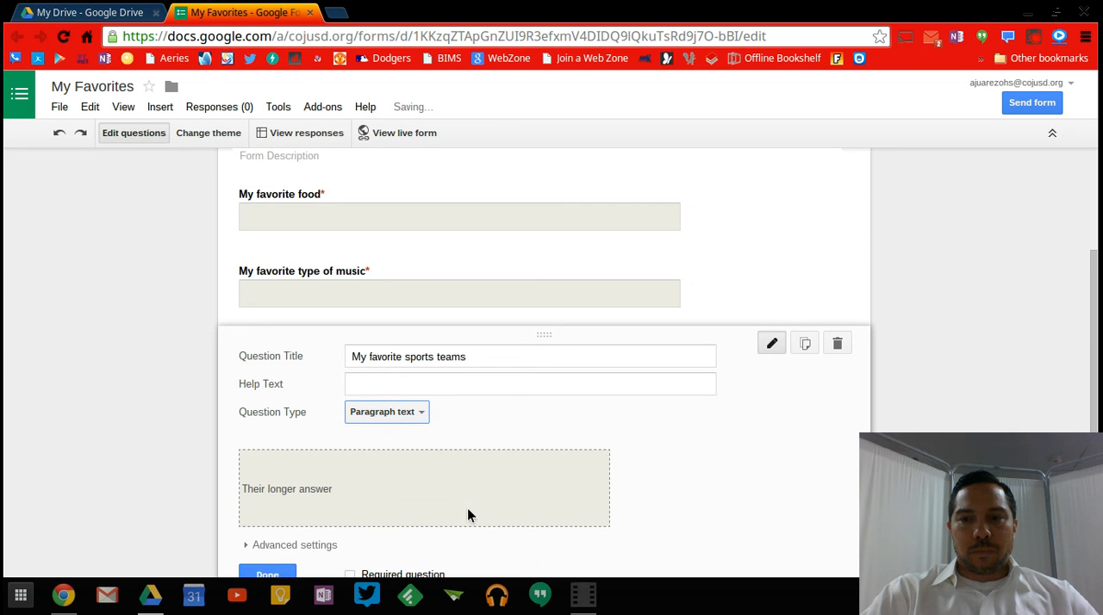
{"action": "scroll", "coordinate": [1090, 431], "scroll_direction": "down", "scroll_amount": 1}
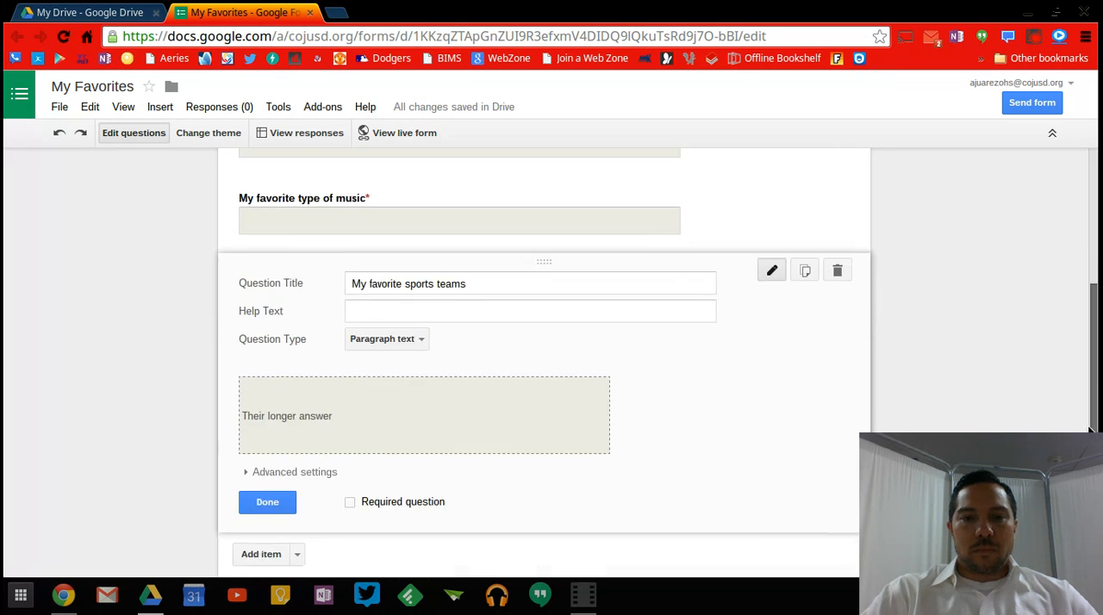
{"action": "scroll", "coordinate": [1090, 430], "scroll_direction": "down", "scroll_amount": 1}
{"action": "left_click", "coordinate": [351, 476]}
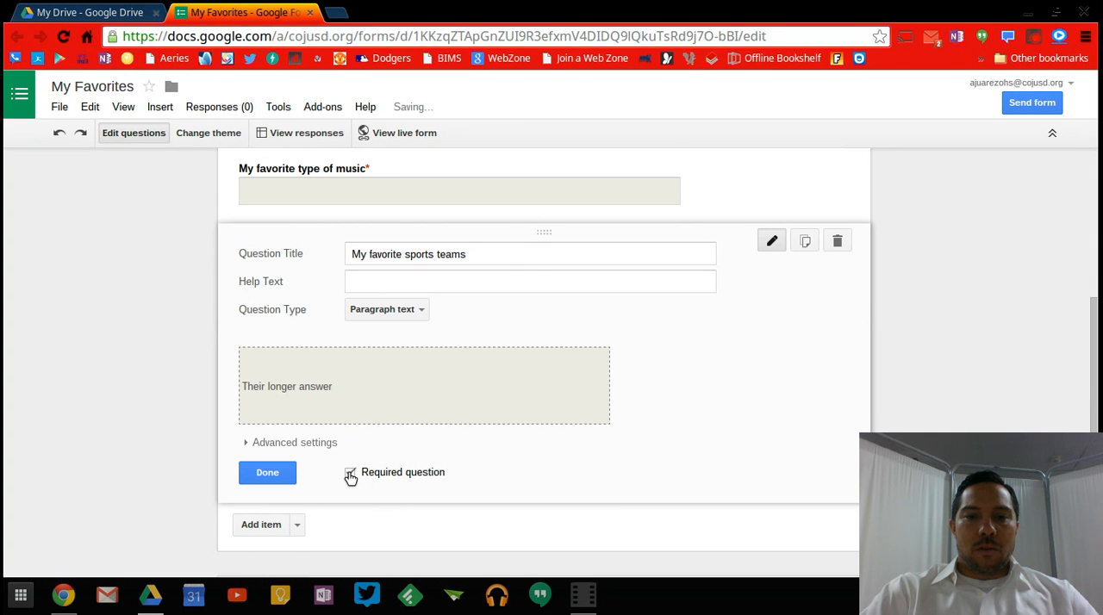
{"action": "left_click", "coordinate": [267, 472]}
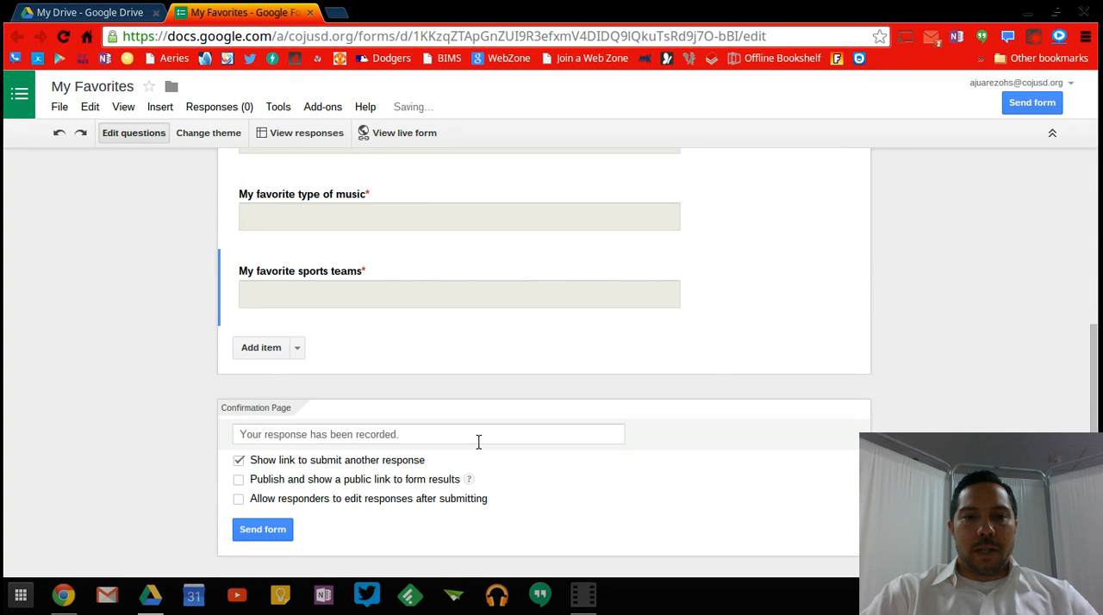
Add a fourth question titled "My favorite teacher".
{"action": "left_click", "coordinate": [268, 349]}
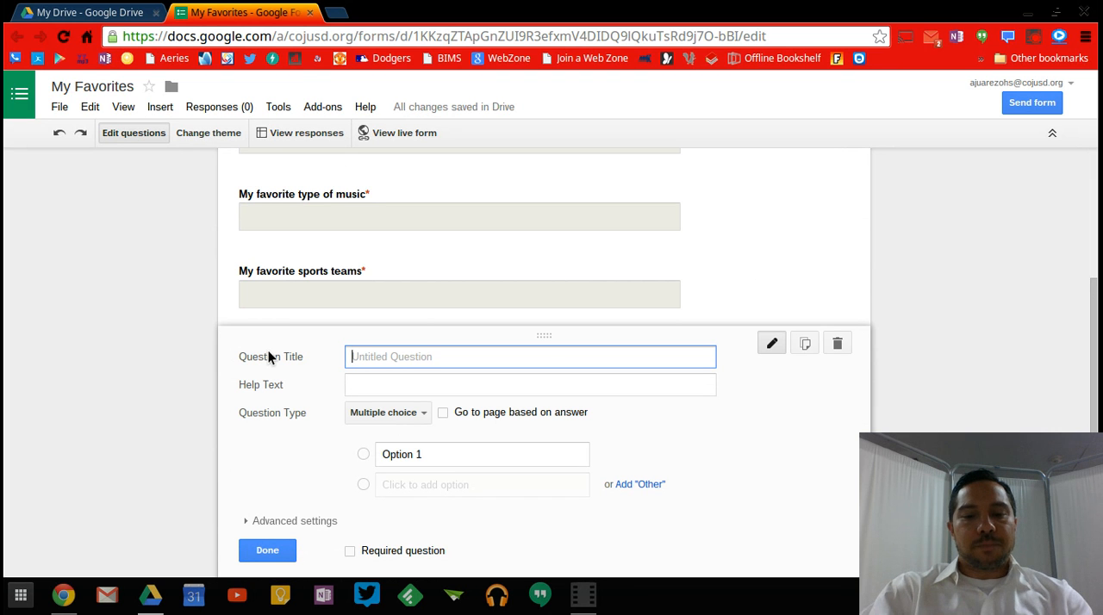
{"action": "type", "text": "My f"}
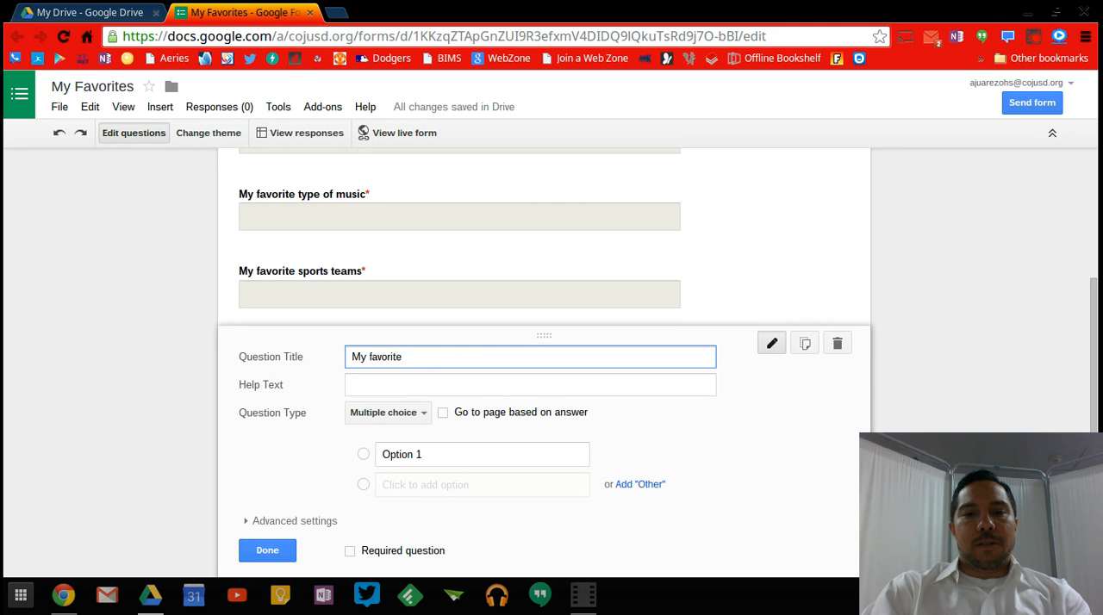
{"action": "type", "text": "avorite "}
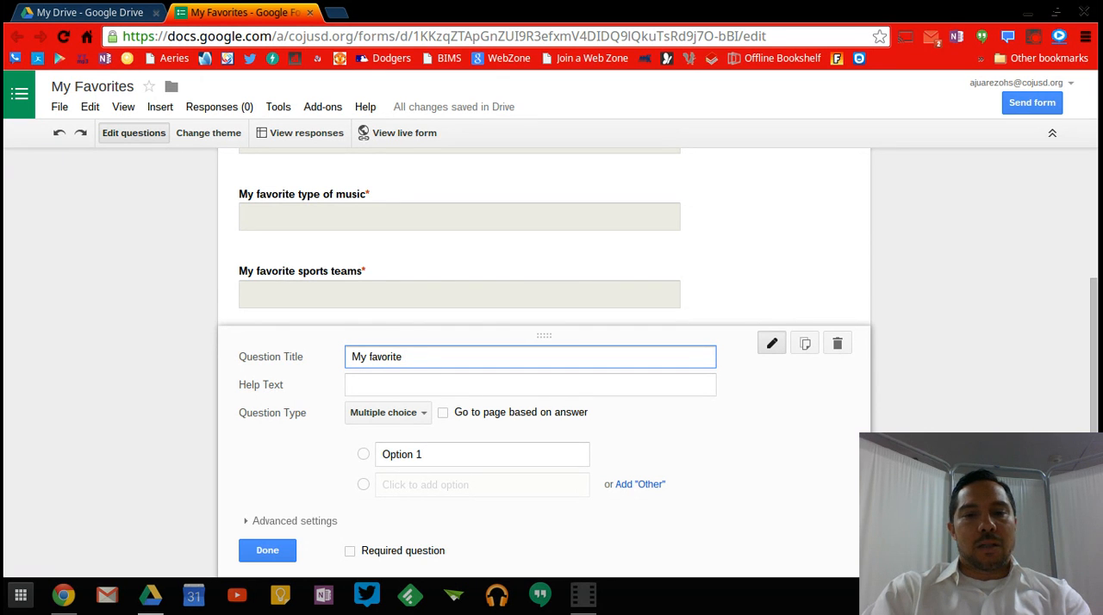
{"action": "type", "text": "teacher"}
Make the teacher question a required Paragraph text question and finish editing it.
{"action": "left_click", "coordinate": [401, 412]}
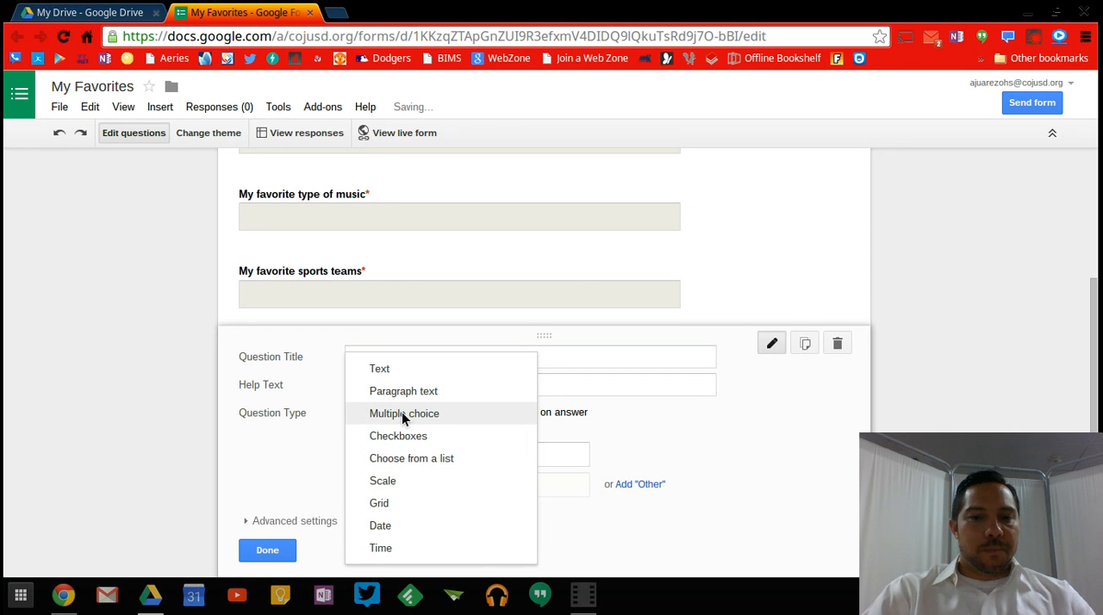
{"action": "left_click", "coordinate": [405, 392]}
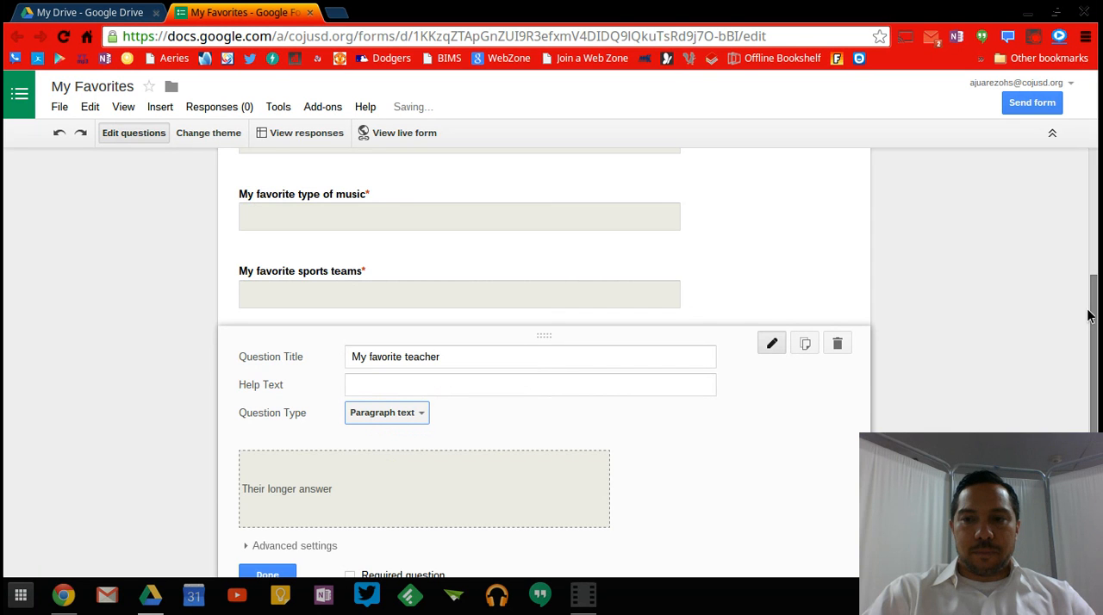
{"action": "scroll", "coordinate": [939, 362], "scroll_direction": "down", "scroll_amount": 3}
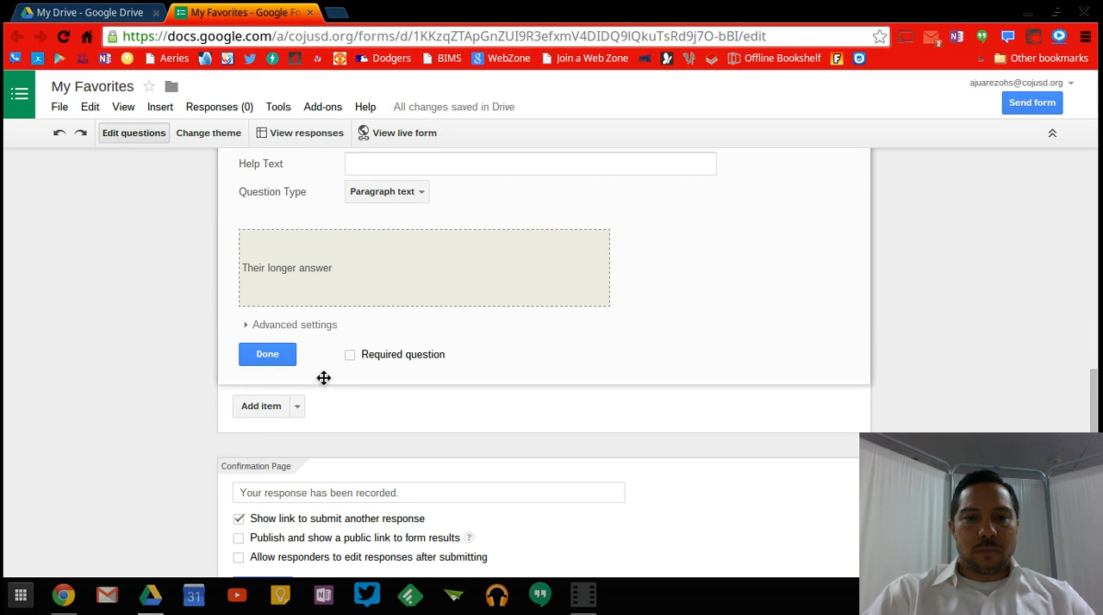
{"action": "left_click", "coordinate": [350, 354]}
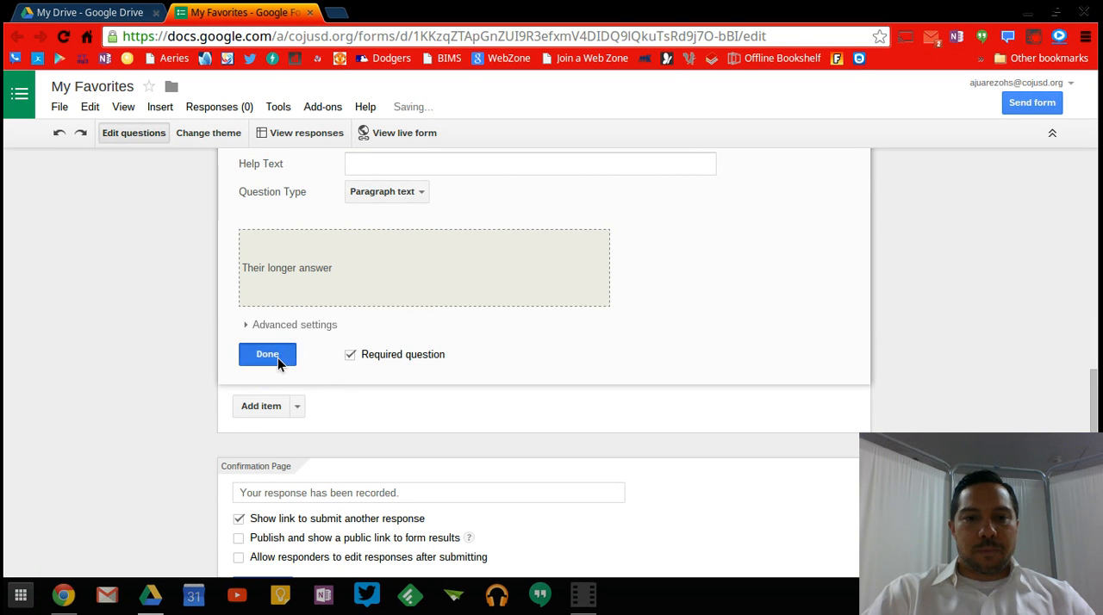
{"action": "left_click", "coordinate": [277, 357]}
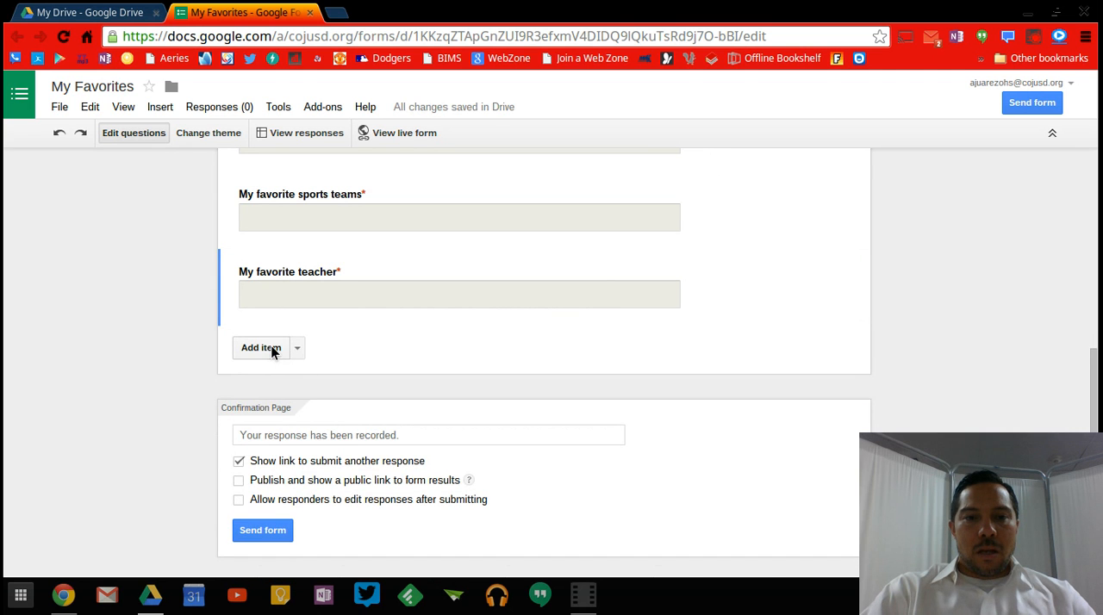
Add a fifth question titled "Who is the principal at El Monte Middle School?".
{"action": "left_click", "coordinate": [270, 348]}
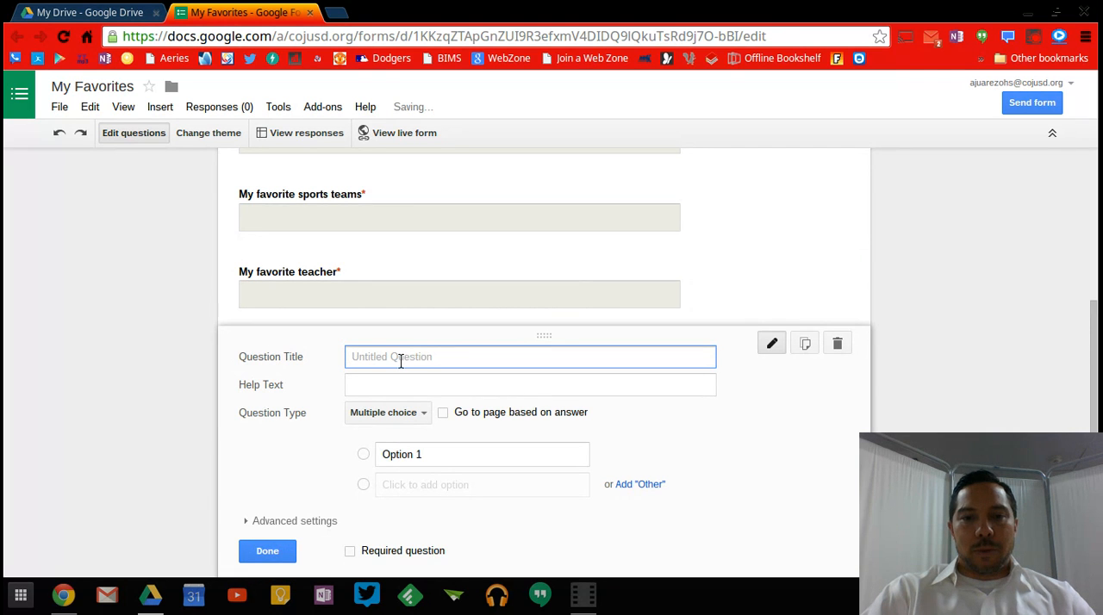
{"action": "type", "text": "Why"}
{"action": "key", "text": "BackSpace"}
{"action": "key", "text": "BackSpace"}
{"action": "key", "text": "BackSpace"}
{"action": "key", "text": "BackSpace"}
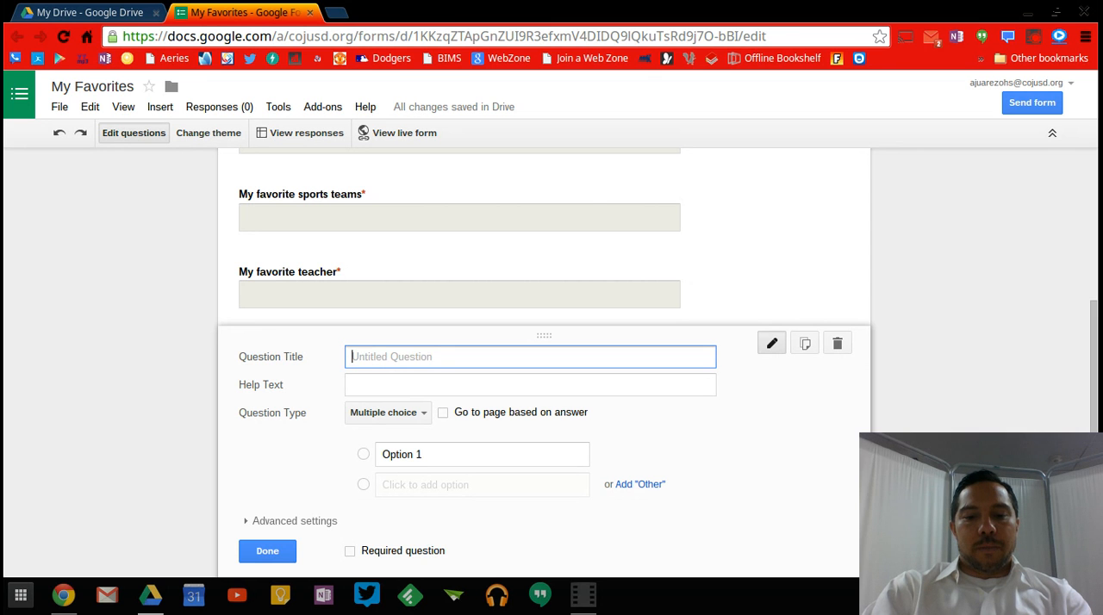
{"action": "type", "text": "Who is the principal at El Monte Midd"}
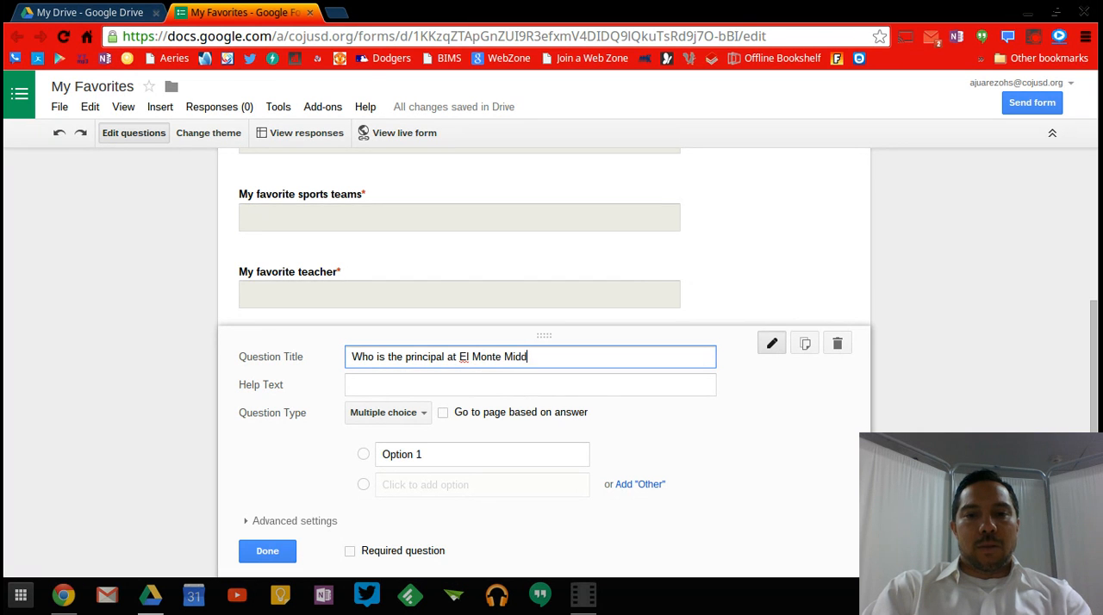
{"action": "type", "text": "le School?"}
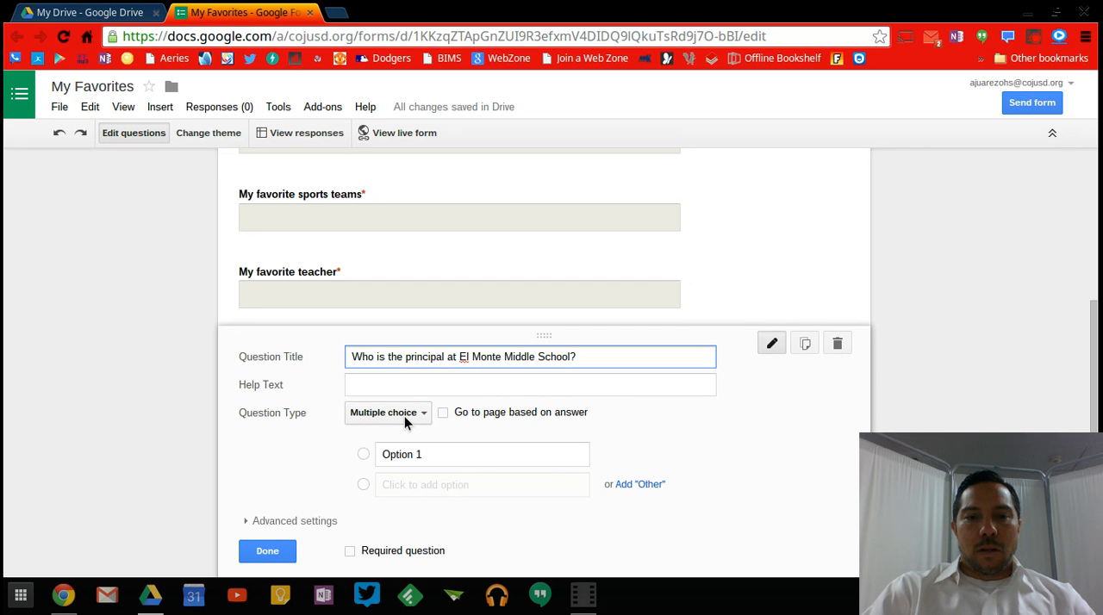
Enter the principal's full name as the first multiple-choice option and add a second option.
{"action": "left_click", "coordinate": [435, 453]}
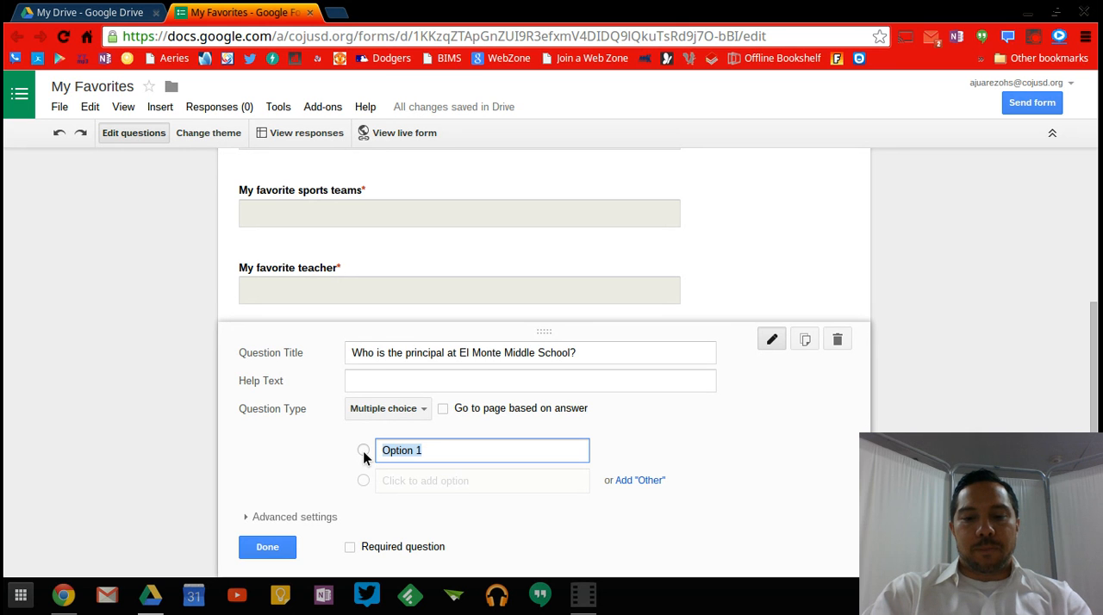
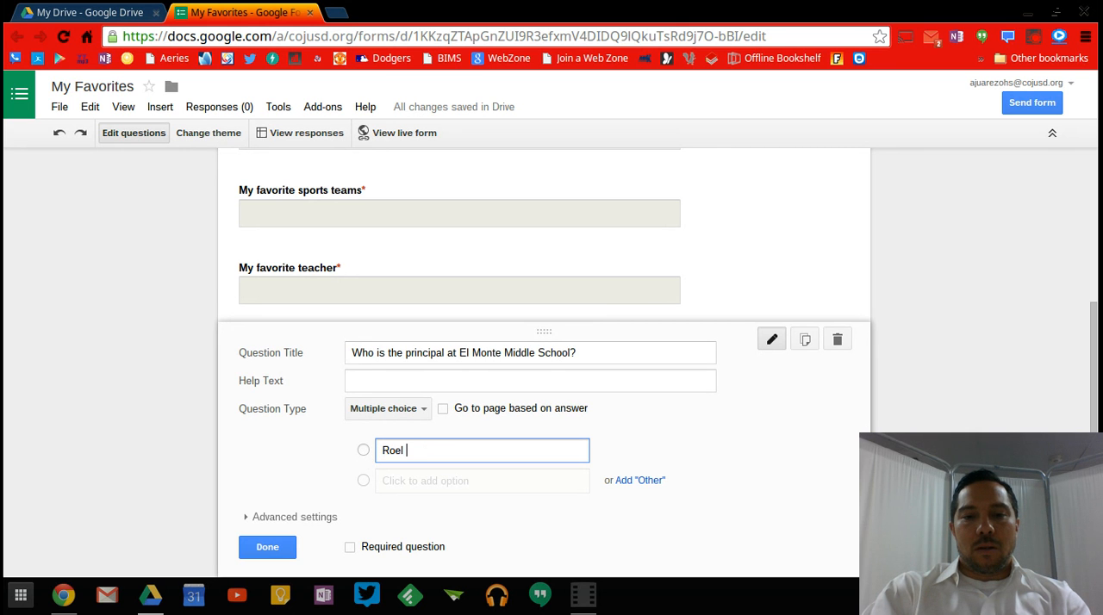
{"action": "key", "text": "Return"}
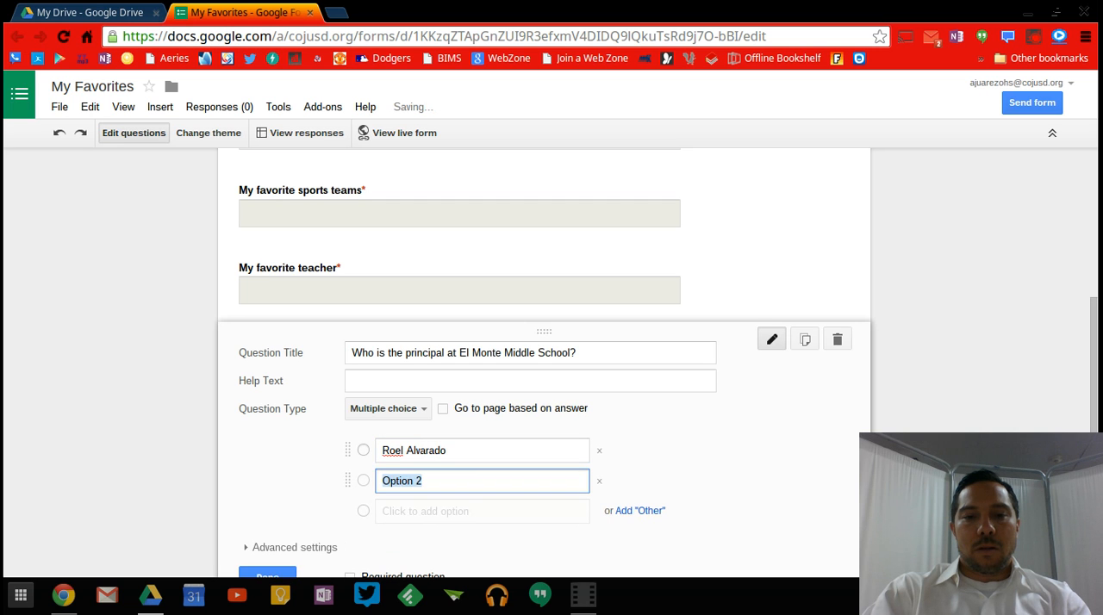
Fill in three more answer options: Barack Obama, another staff member's full name, and Enrique Pena Nieto.
{"action": "type", "text": "Barack O"}
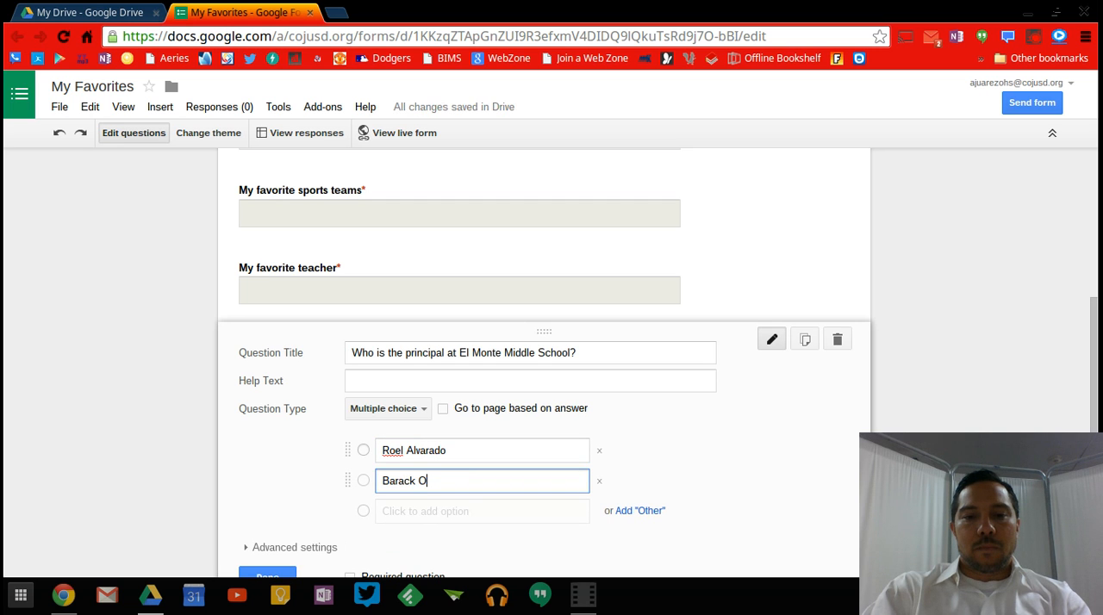
{"action": "type", "text": "bama"}
{"action": "key", "text": "Return"}
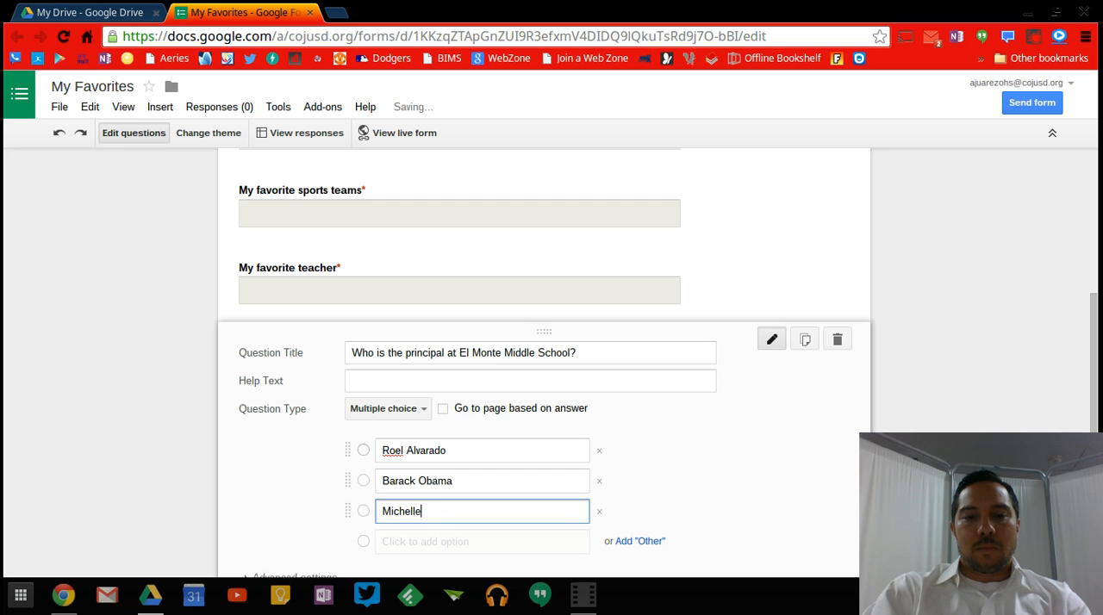
{"action": "key", "text": "Return"}
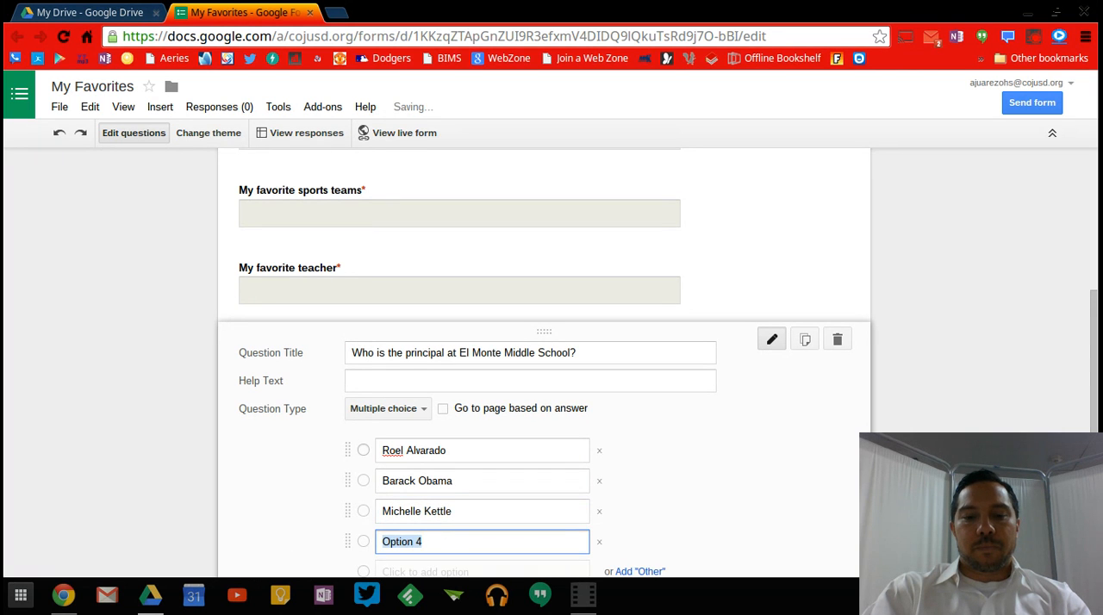
{"action": "type", "text": "Enrique P"}
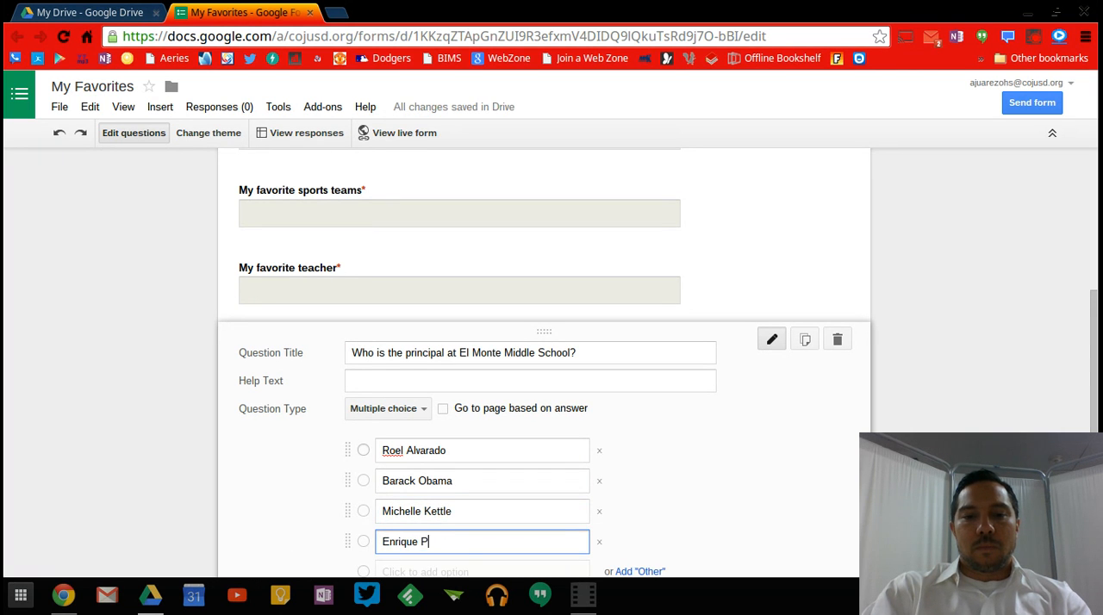
{"action": "type", "text": "ena Nieto"}
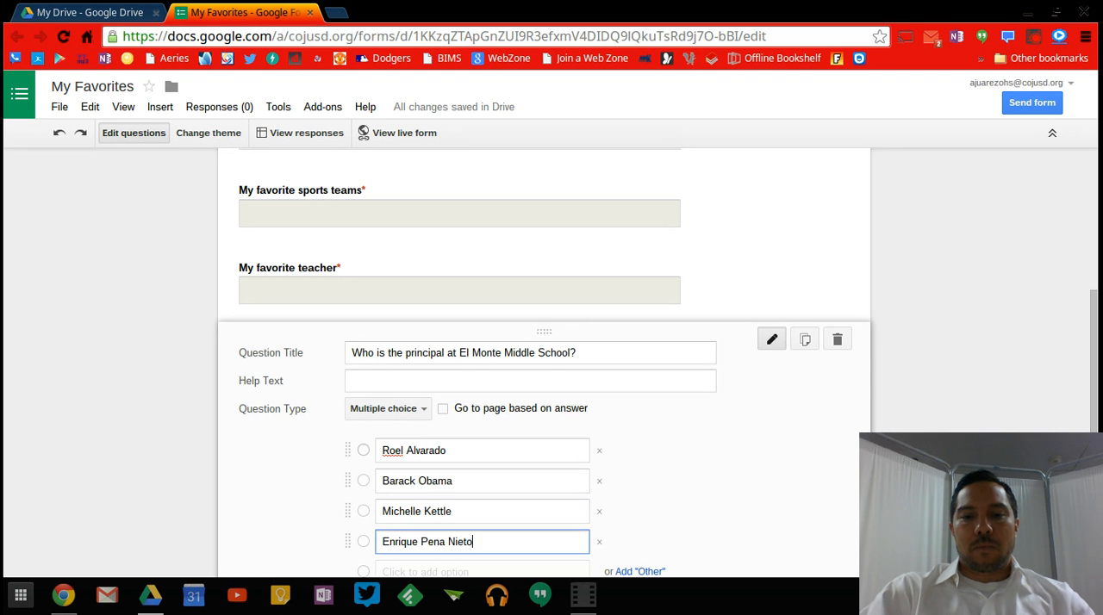
Make the principal question required and finish editing it.
{"action": "left_click", "coordinate": [724, 492]}
{"action": "scroll", "coordinate": [545, 363], "scroll_direction": "down", "scroll_amount": 3}
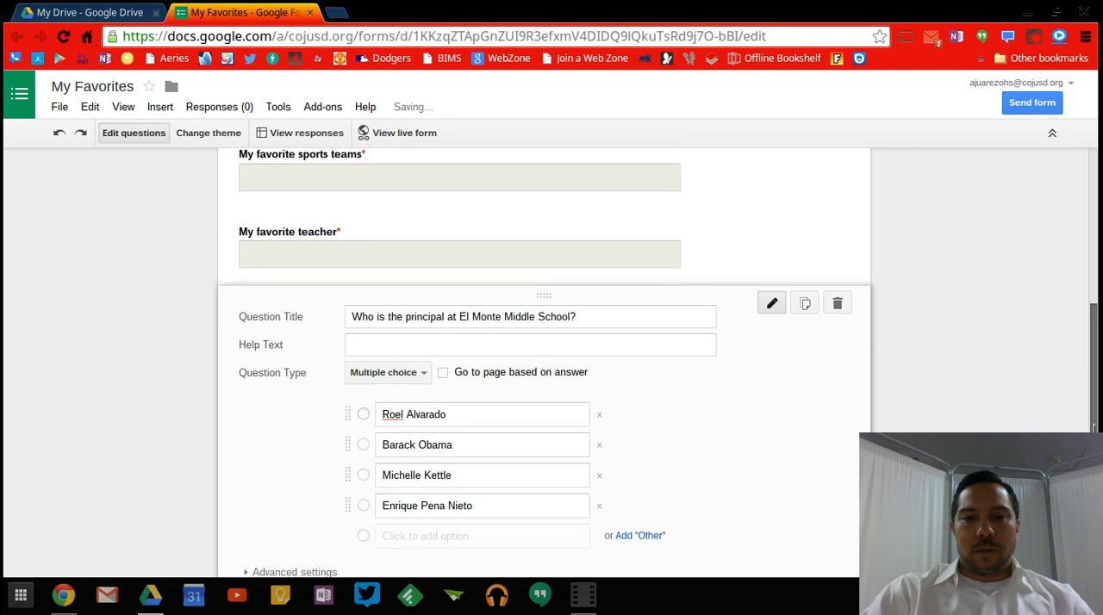
{"action": "left_click", "coordinate": [375, 462]}
{"action": "left_click", "coordinate": [267, 460]}
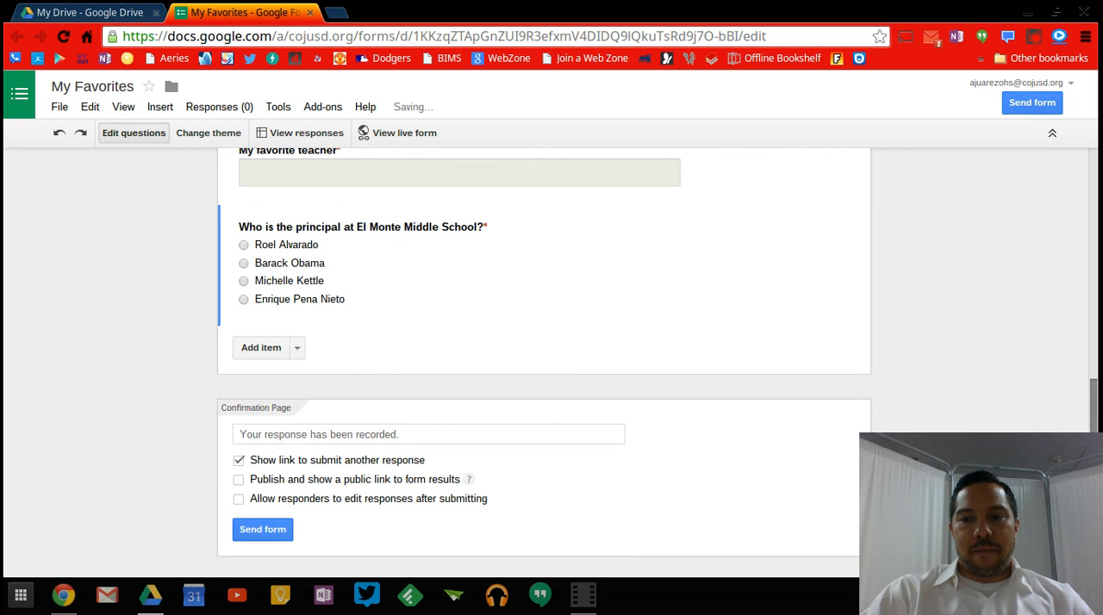
Review the form's questions, look at the options for sending it by email, and close them without sending.
{"action": "scroll", "coordinate": [545, 362], "scroll_direction": "up", "scroll_amount": 5}
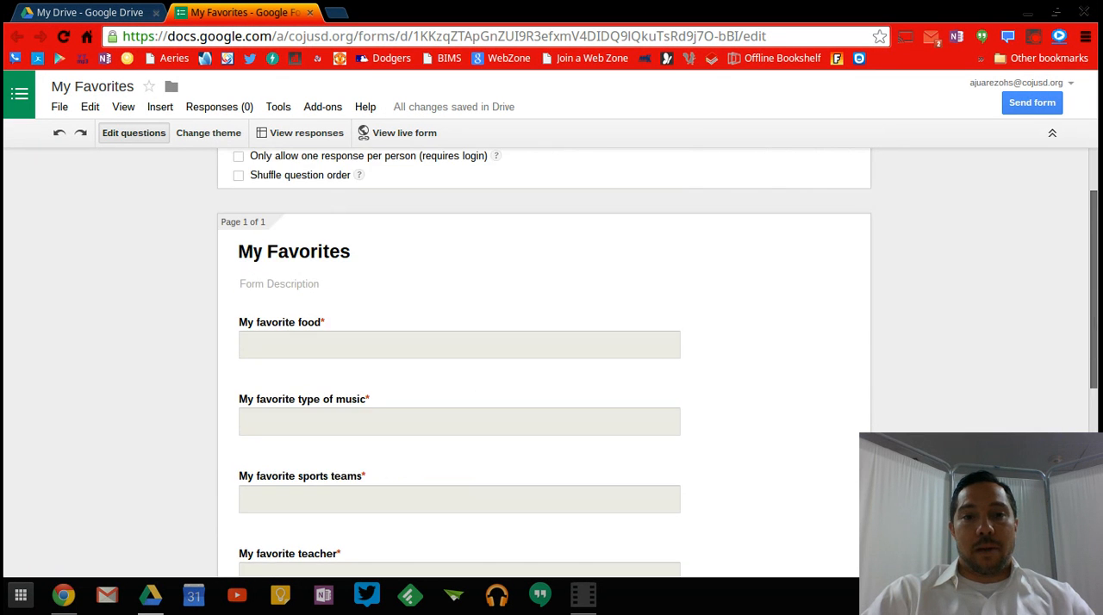
{"action": "scroll", "coordinate": [544, 362], "scroll_direction": "down", "scroll_amount": 1}
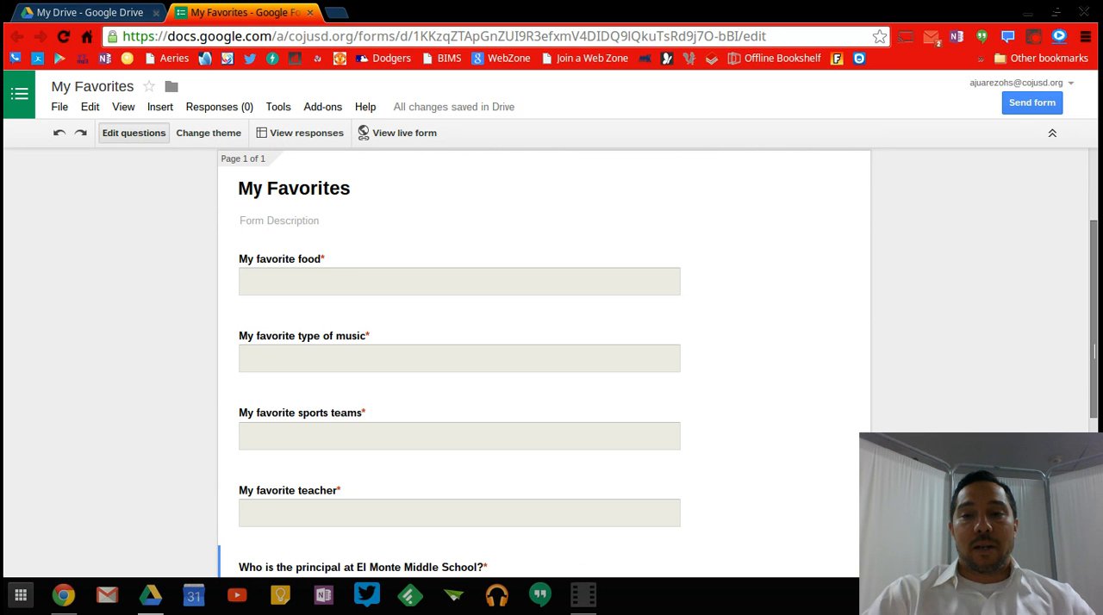
{"action": "left_click_drag", "start_coordinate": [1094, 346], "coordinate": [1091, 506]}
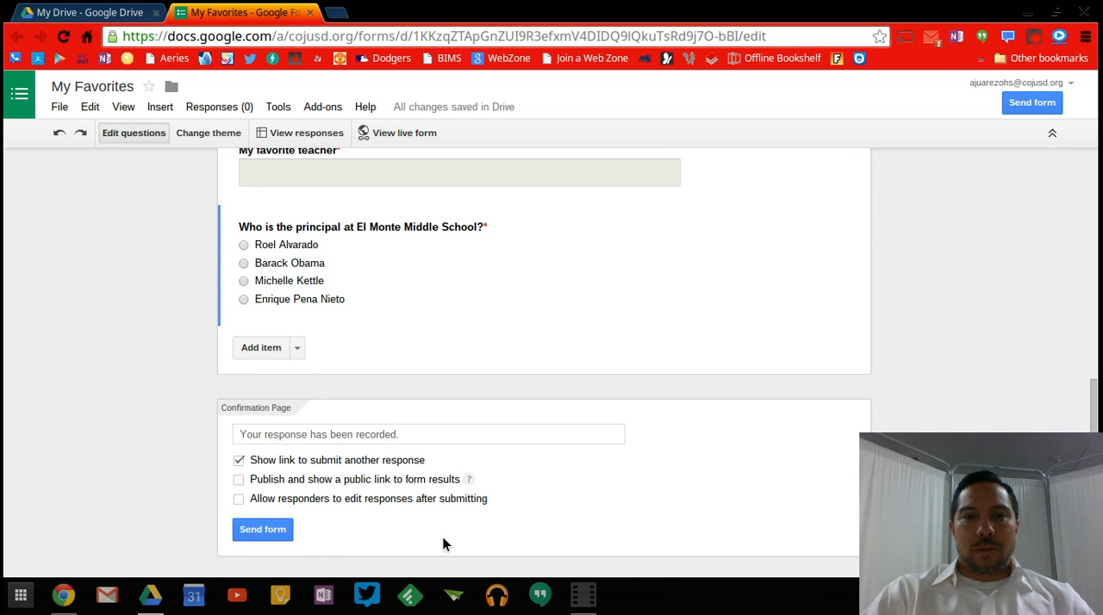
{"action": "left_click", "coordinate": [263, 531]}
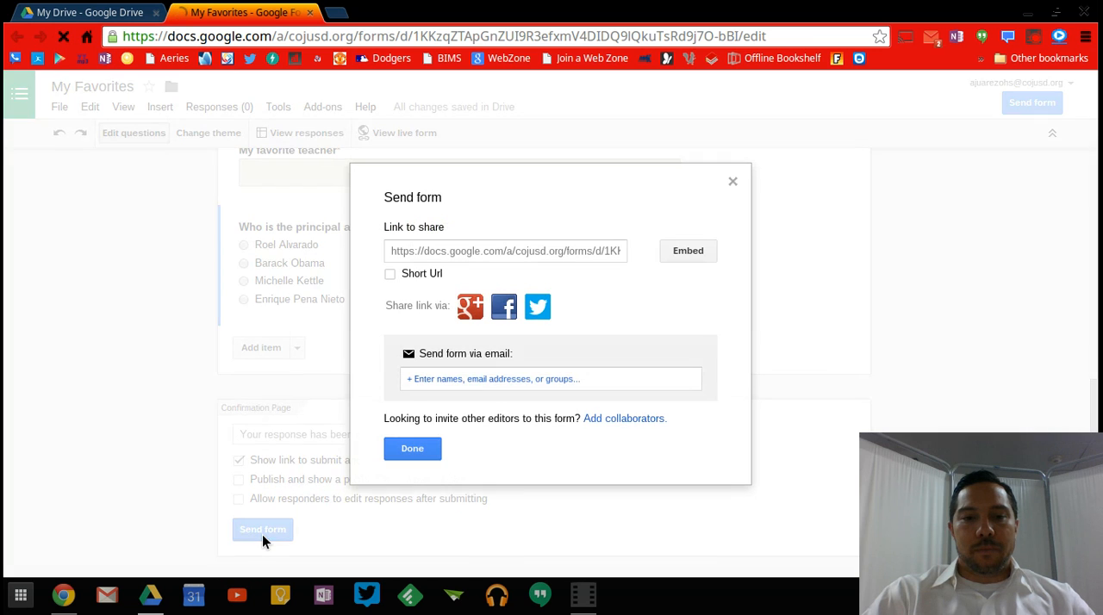
{"action": "left_click", "coordinate": [474, 378]}
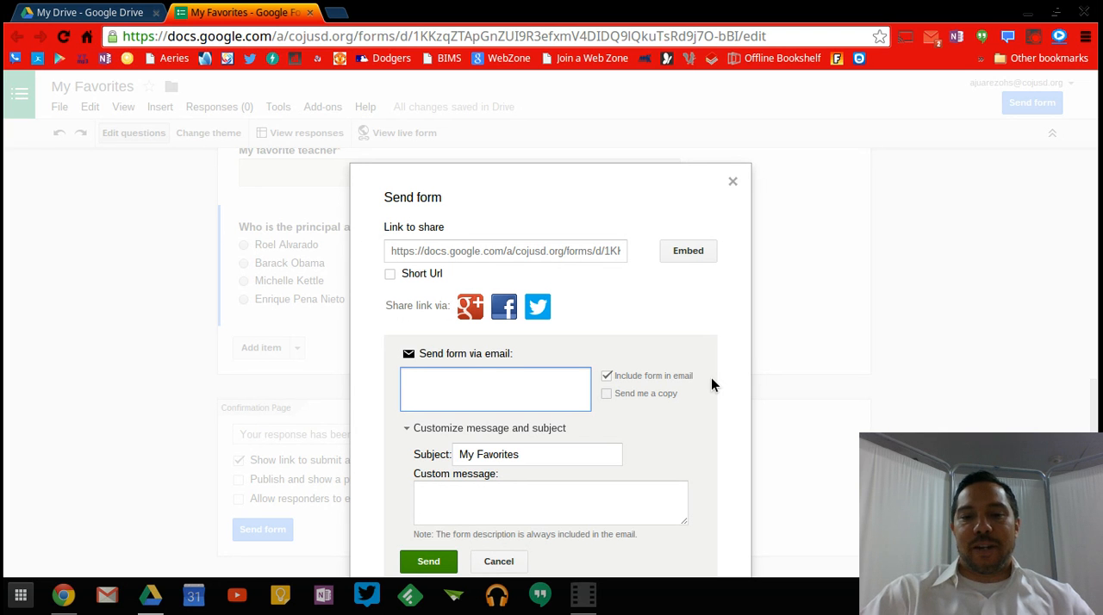
{"action": "left_click", "coordinate": [732, 184]}
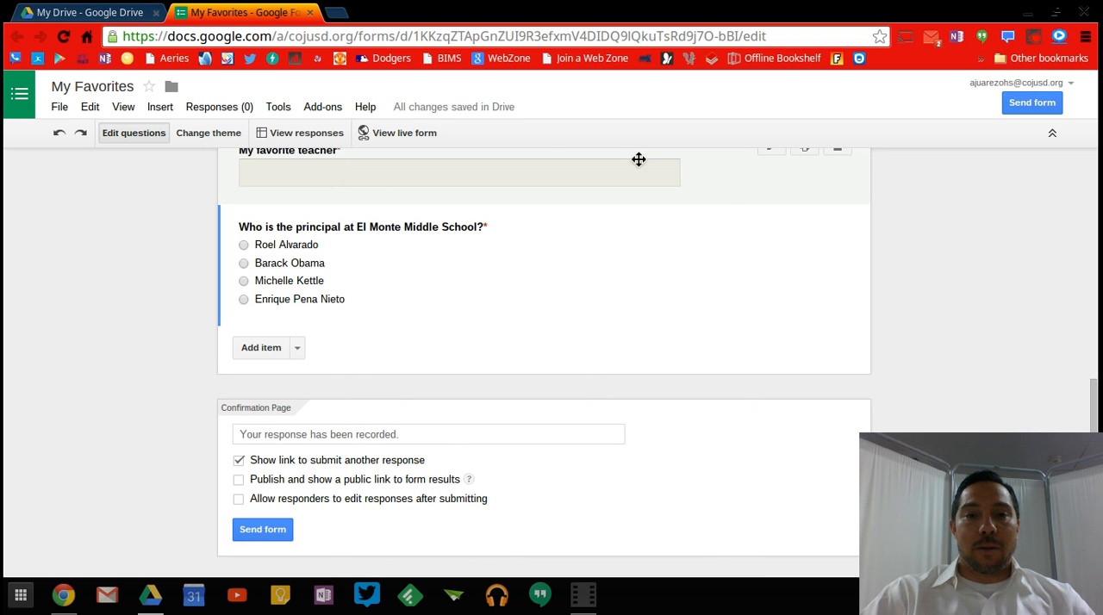
Open the live form and answer the favorite food question with "sushi, Tommy's Original Hamburgers, taco truck".
{"action": "left_click", "coordinate": [404, 139]}
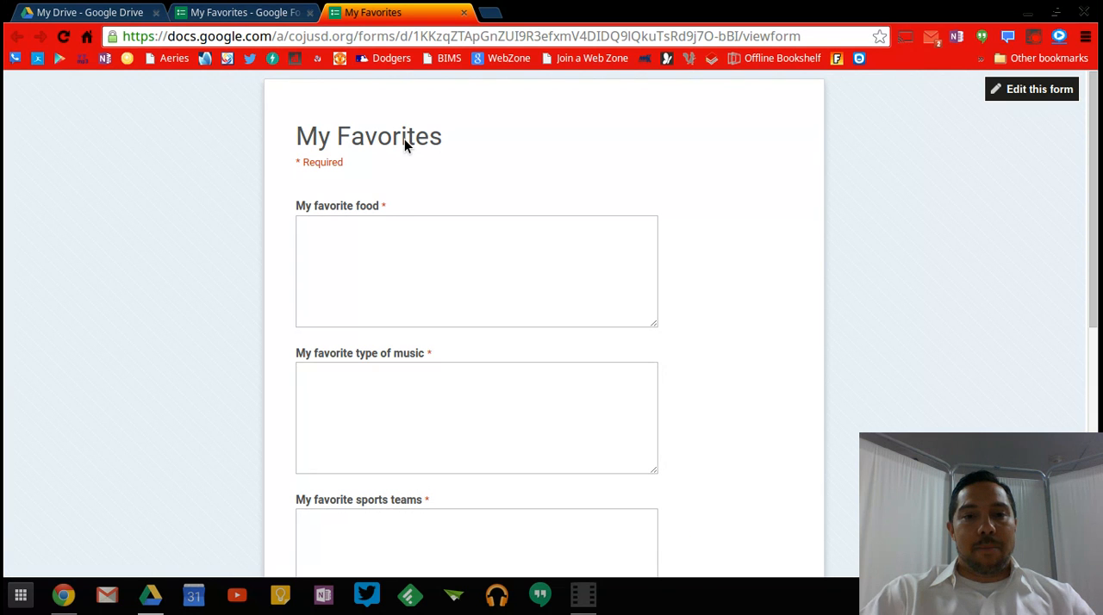
{"action": "left_click", "coordinate": [383, 227]}
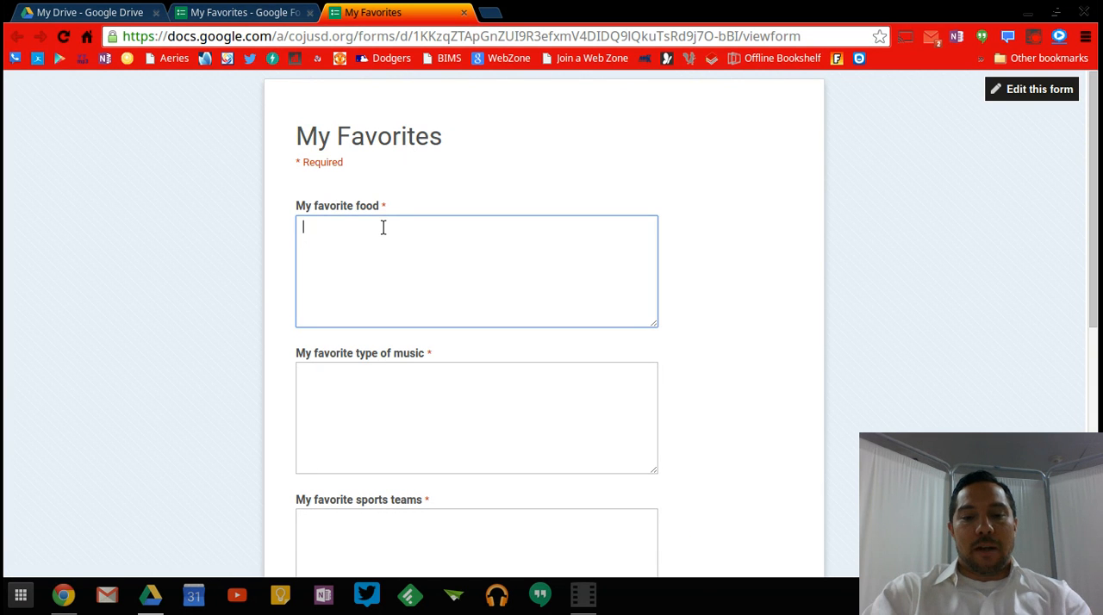
{"action": "type", "text": "sushi, To"}
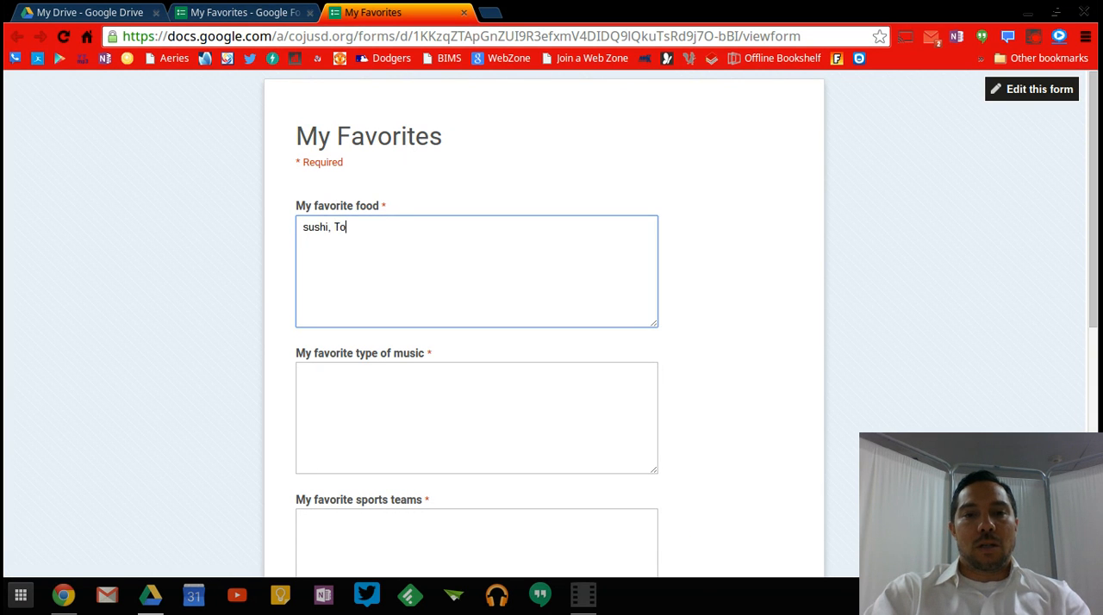
{"action": "type", "text": "mmy's Ha"}
{"action": "key", "text": "BackSpace"}
{"action": "key", "text": "BackSpace"}
{"action": "key", "text": "BackSpace"}
{"action": "type", "text": "Origin"}
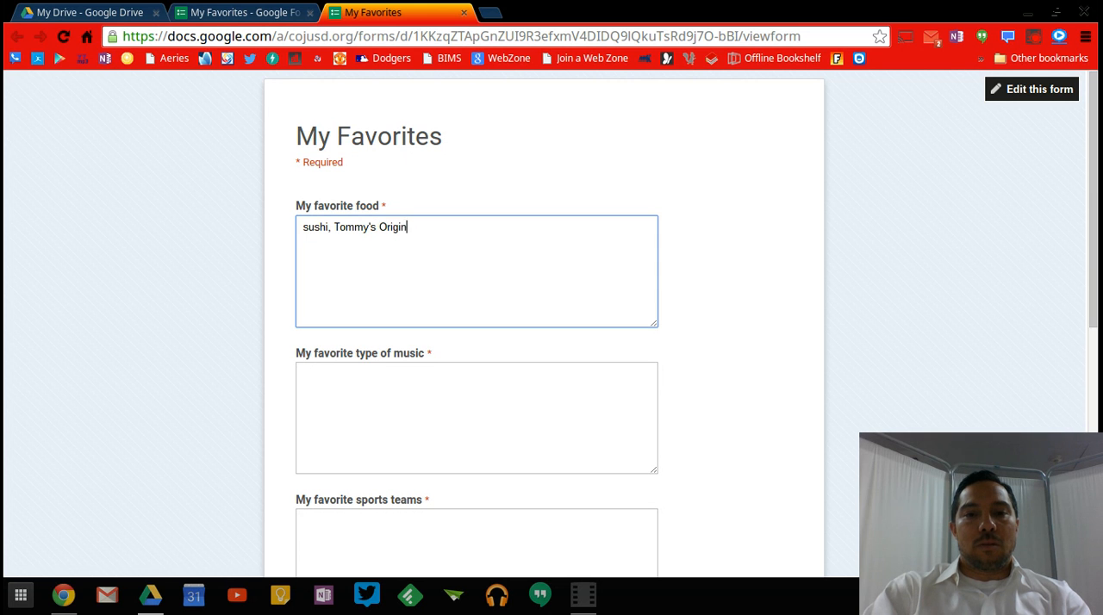
{"action": "type", "text": "al Hamburgers, "}
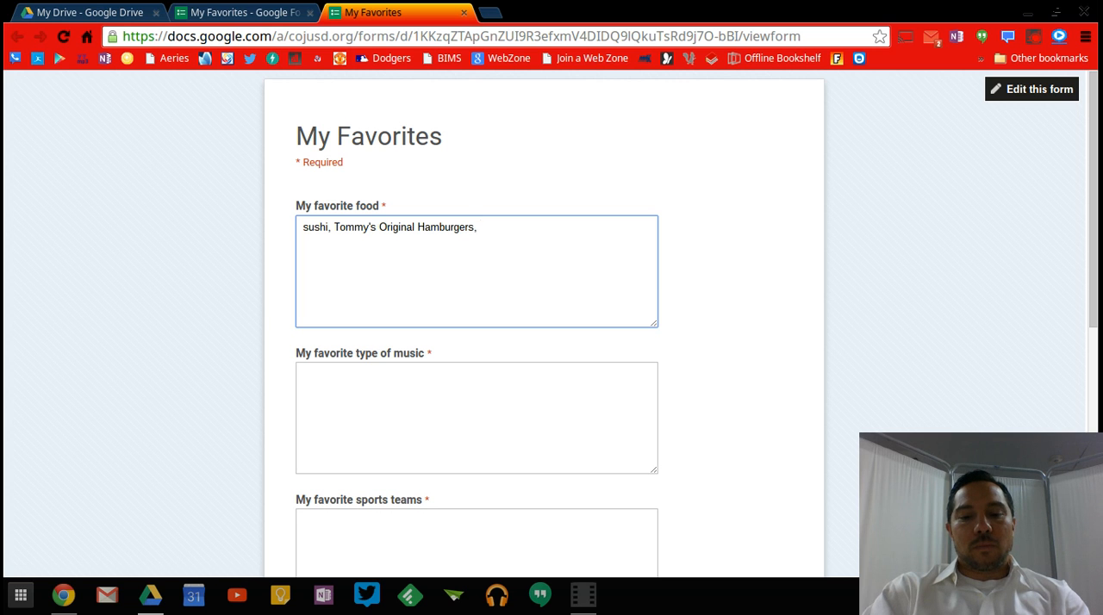
{"action": "type", "text": "taco truck"}
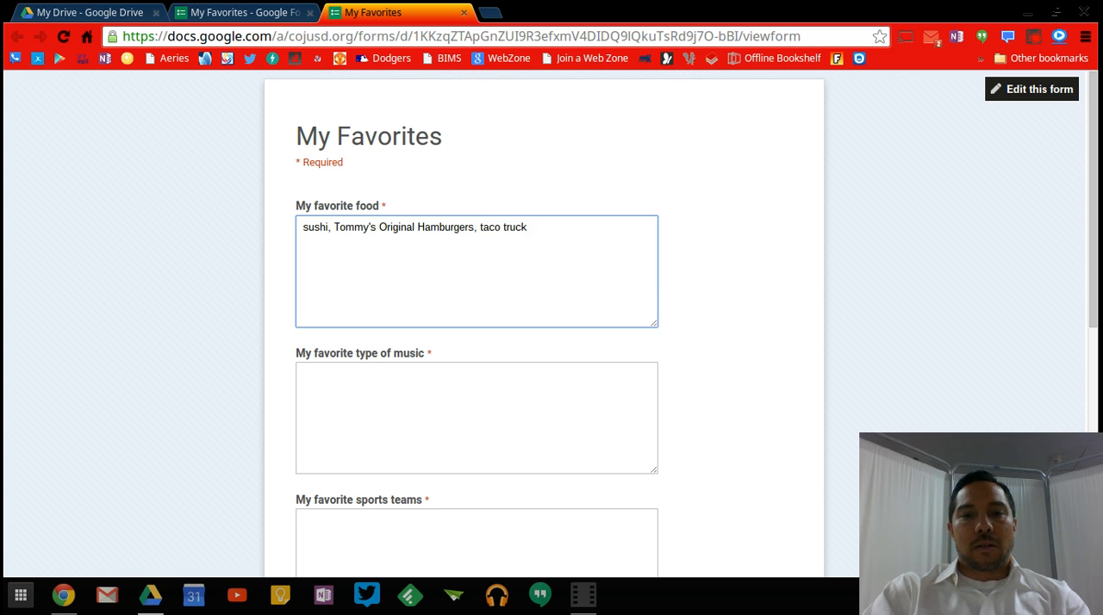
Answer the favorite type of music question with "hip hop, tejano".
{"action": "left_click", "coordinate": [374, 388]}
{"action": "type", "text": "hip hop"}
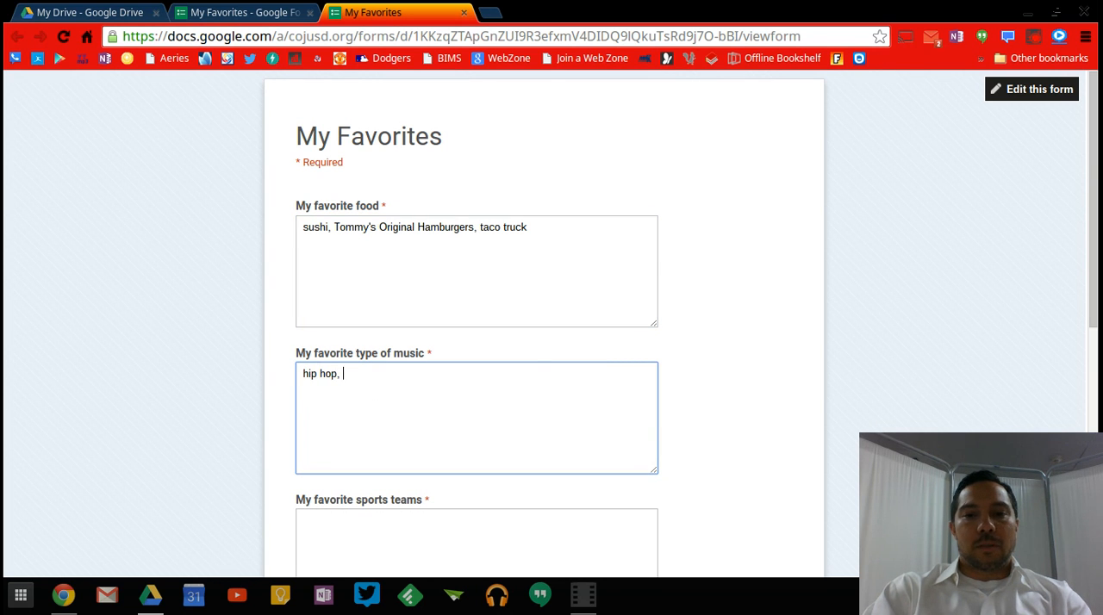
{"action": "type", "text": ", teja"}
{"action": "key", "text": "BackSpace"}
{"action": "type", "text": "jano"}
Answer the favorite sports teams question with "Manchester United, Fresno State, Dodgers, Lakers, Galaxy, Red Wings, Chivas".
{"action": "left_click", "coordinate": [375, 560]}
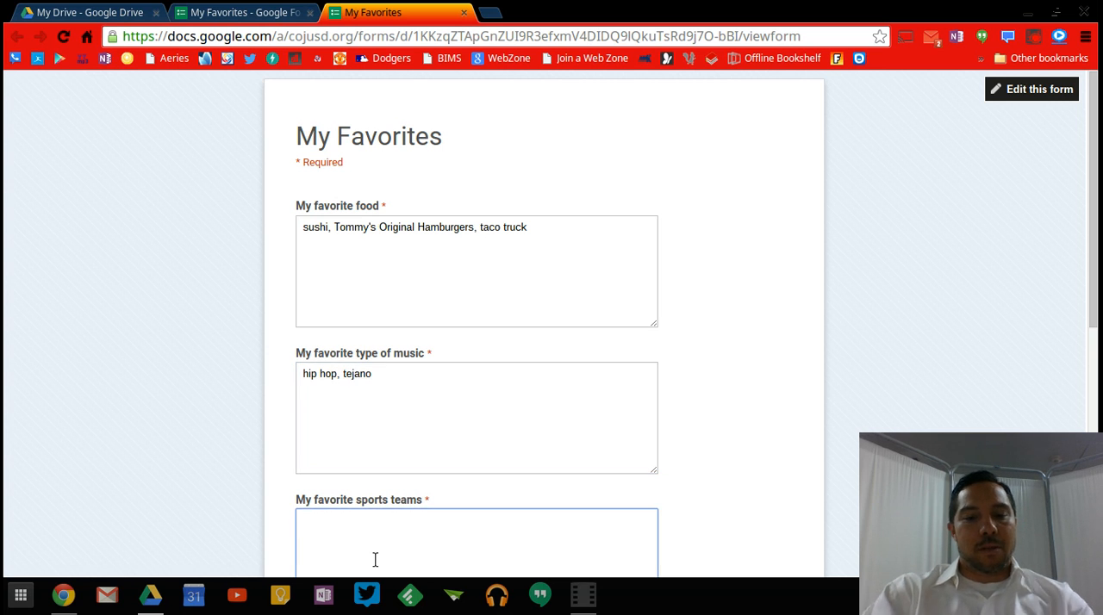
{"action": "type", "text": "Mancheste"}
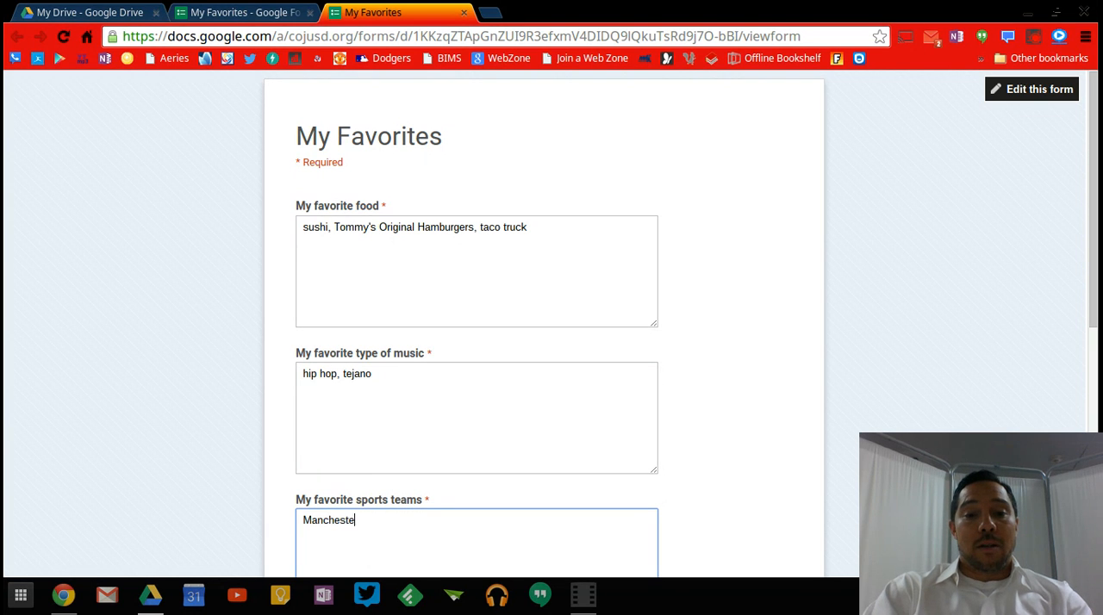
{"action": "type", "text": "r United, Fresno ST"}
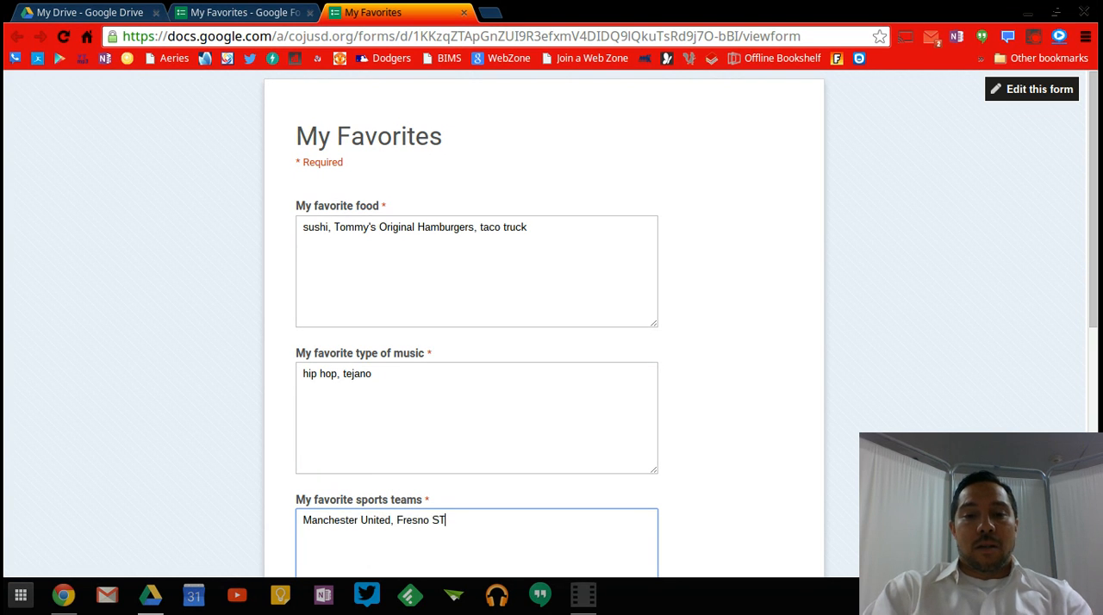
{"action": "key", "text": "BackSpace"}
{"action": "type", "text": "tate, Dodgers, Lakers, Gala"}
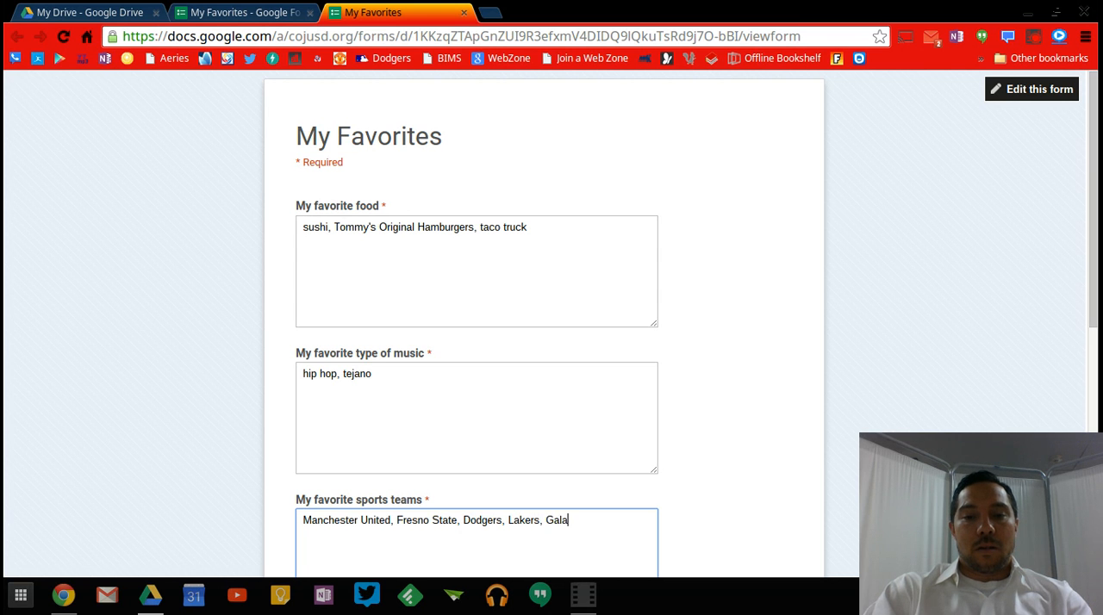
{"action": "type", "text": "xy, Re"}
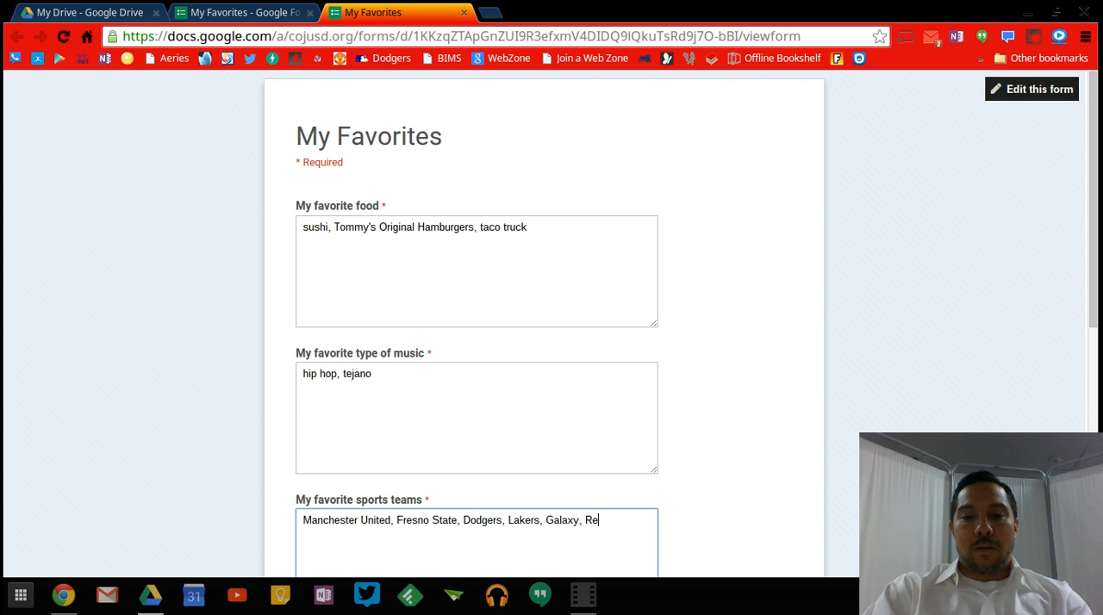
{"action": "type", "text": "d Wings, "}
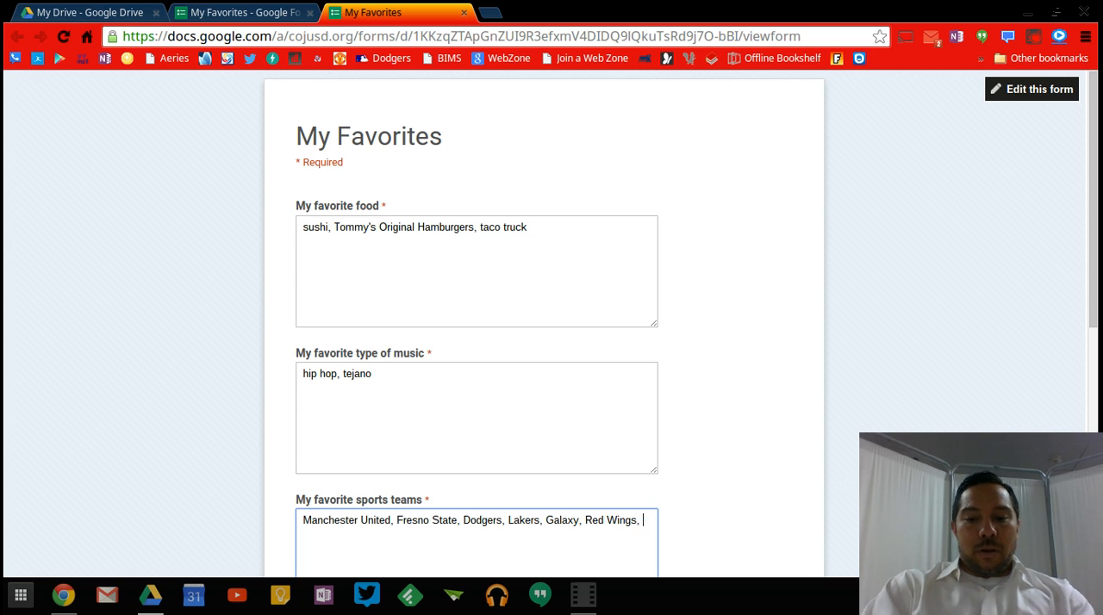
{"action": "type", "text": "Chivas"}
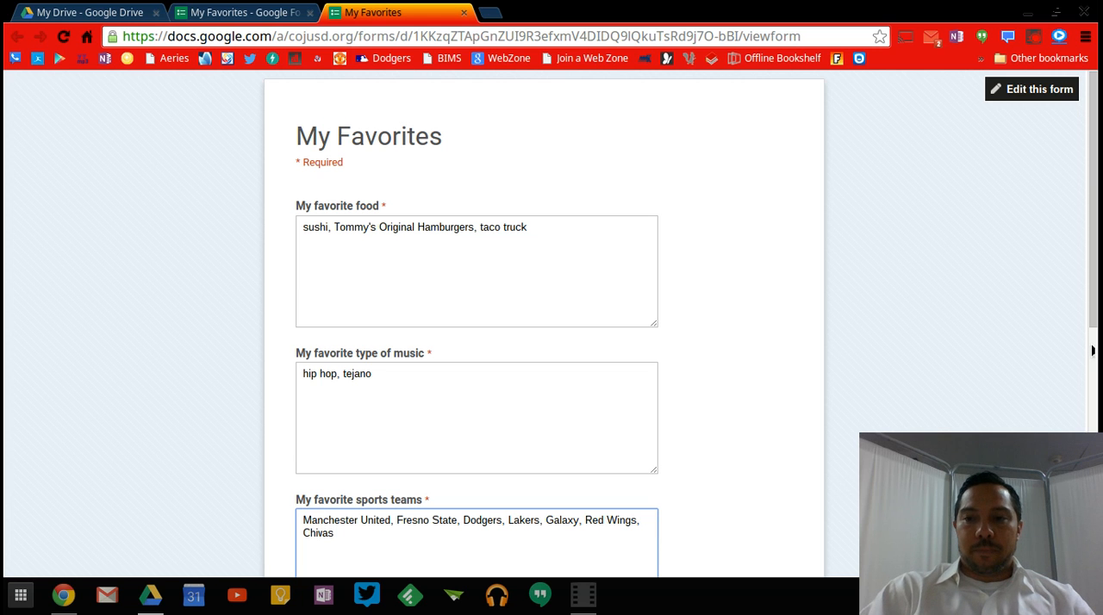
Fill in the favorite teacher question with the teacher's title and last name.
{"action": "left_click_drag", "start_coordinate": [1092, 328], "coordinate": [1092, 433]}
{"action": "left_click", "coordinate": [428, 468]}
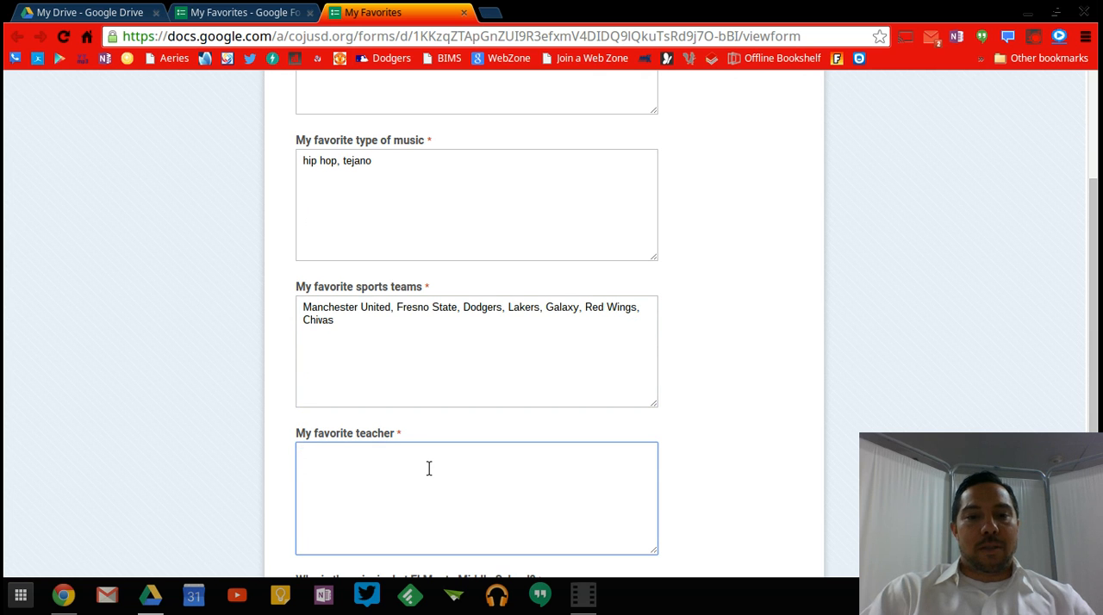
{"action": "type", "text": "Mr Young"}
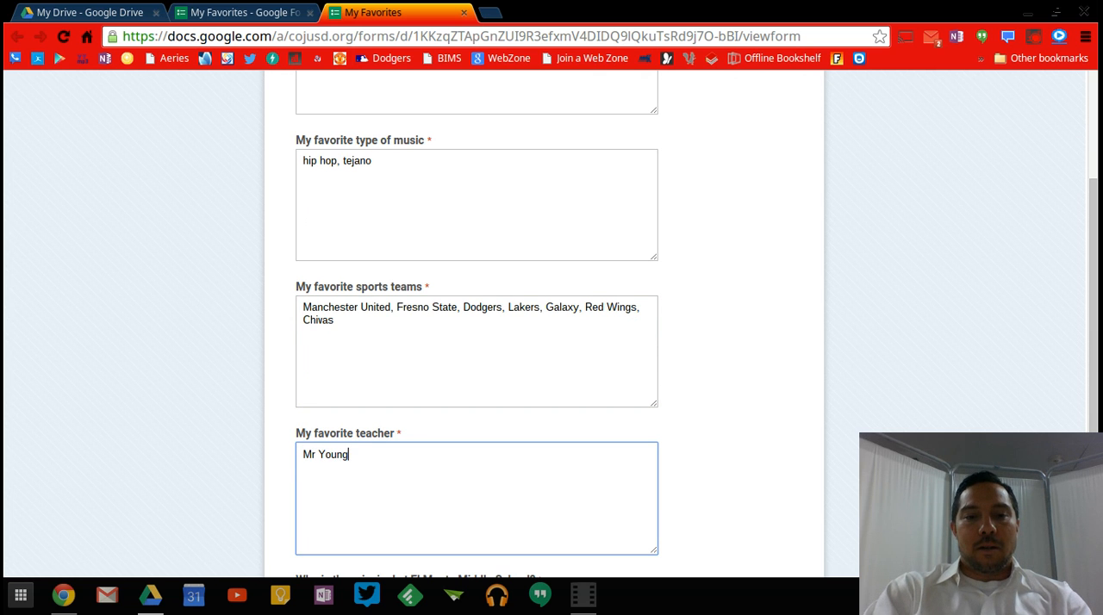
Choose the staff member listed between Barack Obama and Enrique Pena Nieto as the principal, and submit the form.
{"action": "left_click_drag", "start_coordinate": [1092, 372], "coordinate": [1092, 458]}
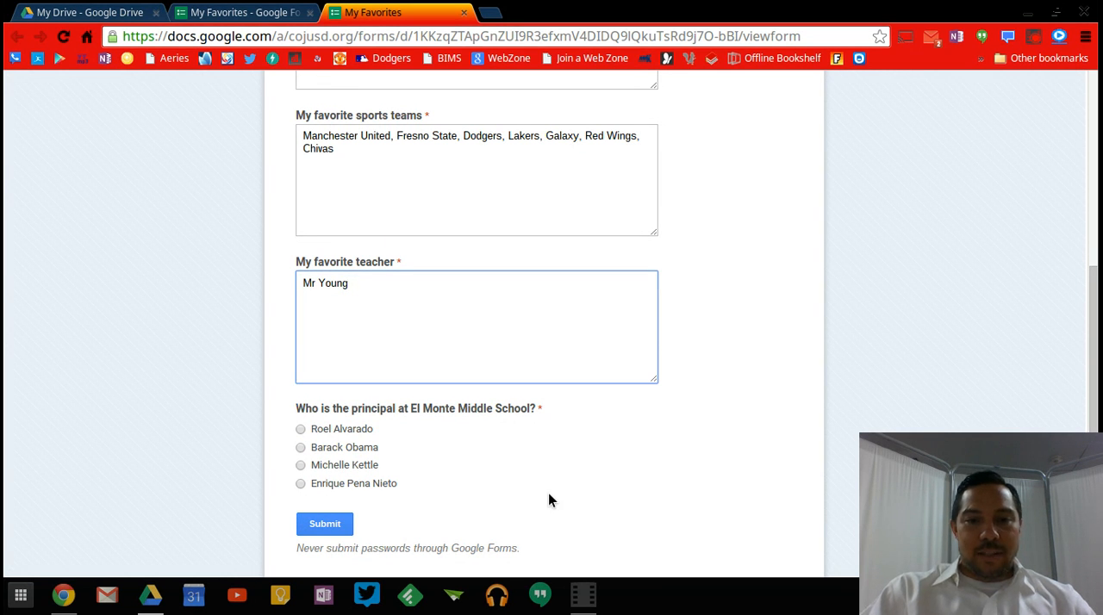
{"action": "left_click", "coordinate": [349, 465]}
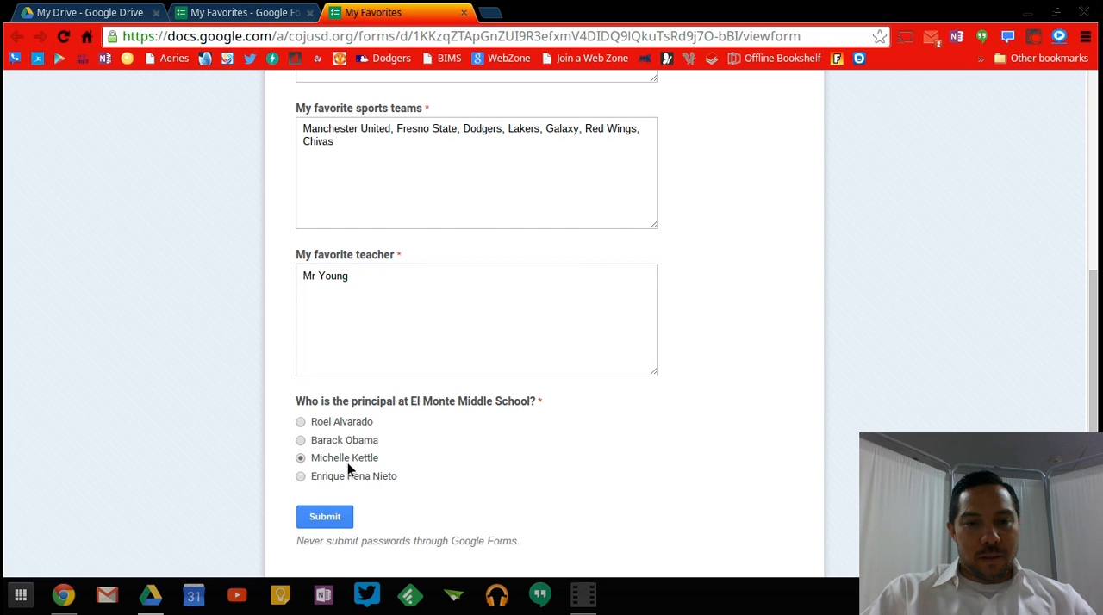
{"action": "left_click", "coordinate": [326, 518]}
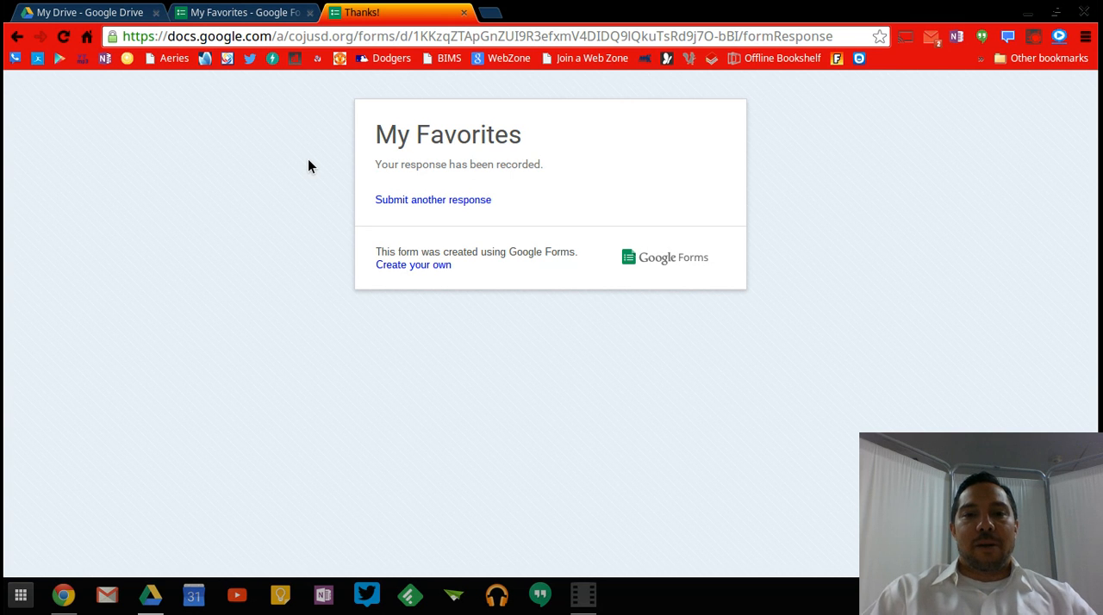
Close the submitted form's page and open the "My Favorites (Responses)" spreadsheet from My Drive.
{"action": "left_click", "coordinate": [464, 12]}
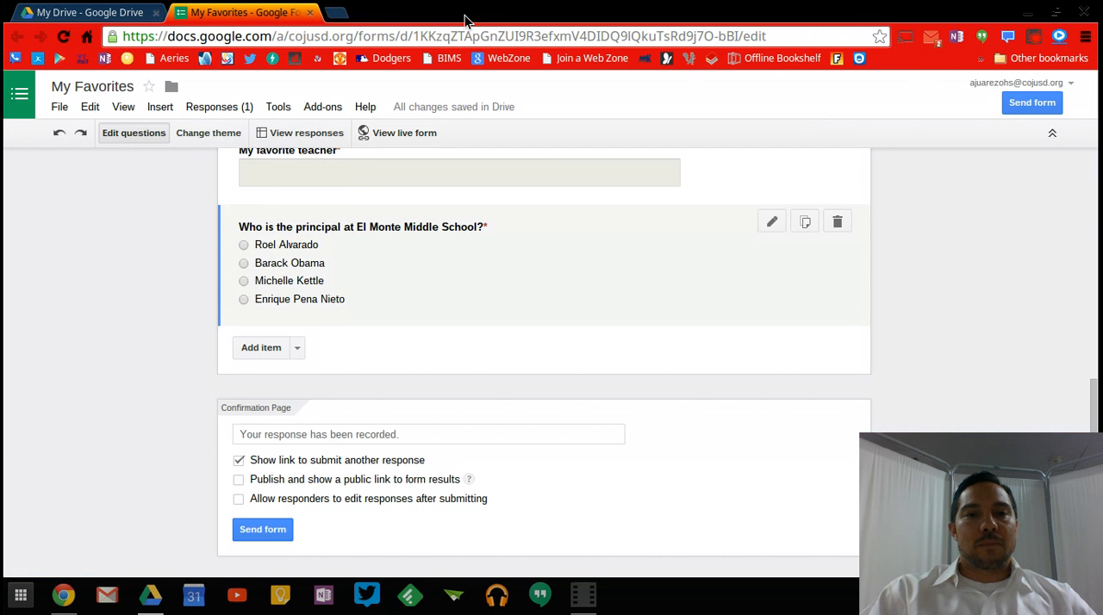
{"action": "left_click", "coordinate": [95, 12]}
{"action": "left_click_drag", "start_coordinate": [1090, 217], "coordinate": [1090, 396]}
{"action": "left_click", "coordinate": [229, 455]}
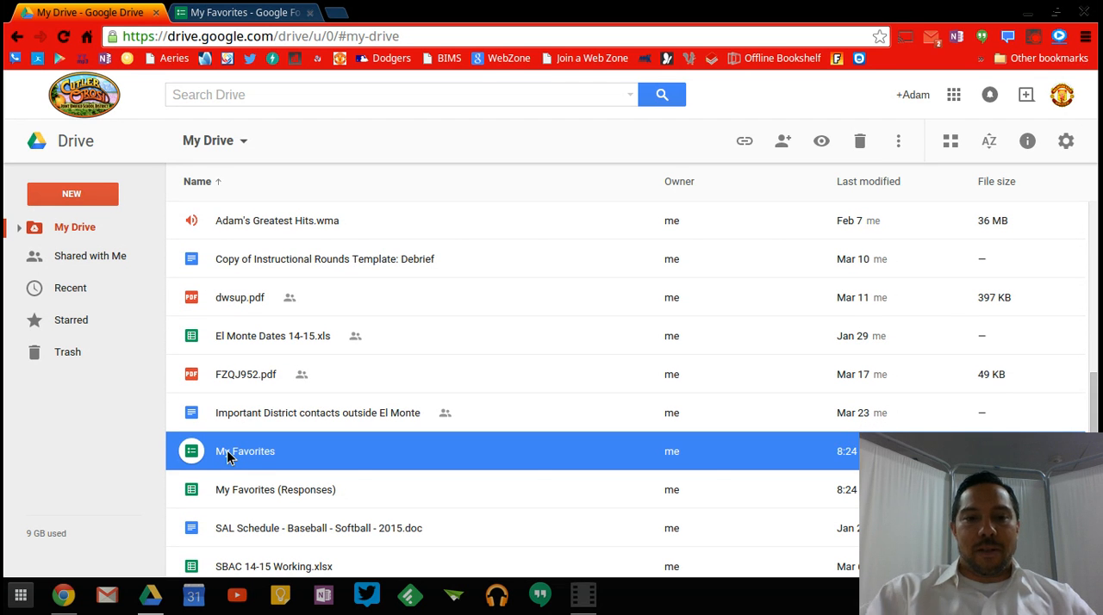
{"action": "double_click", "coordinate": [251, 492]}
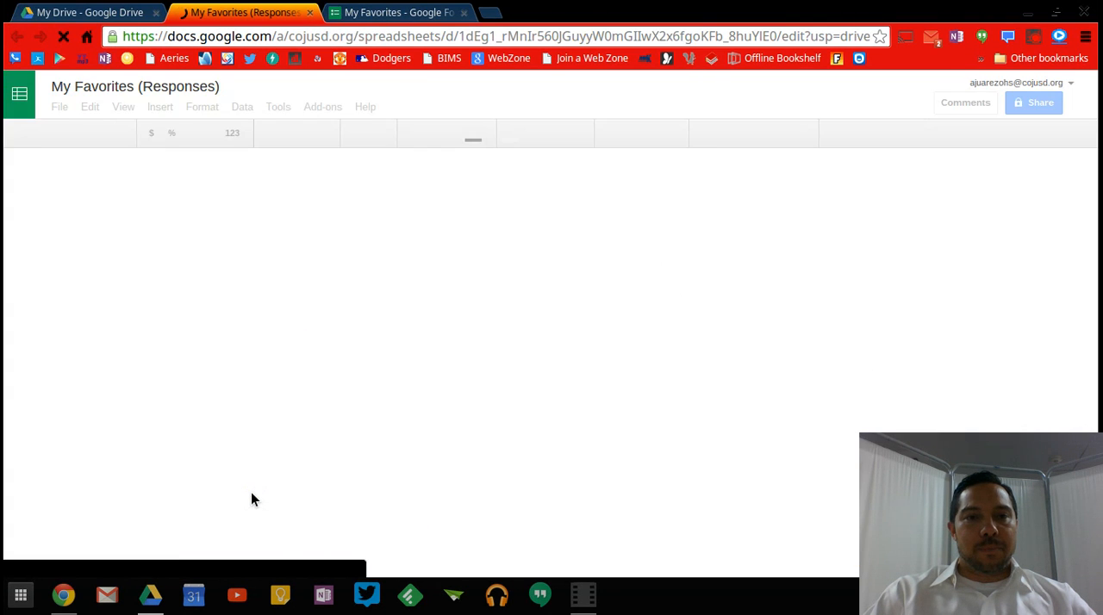